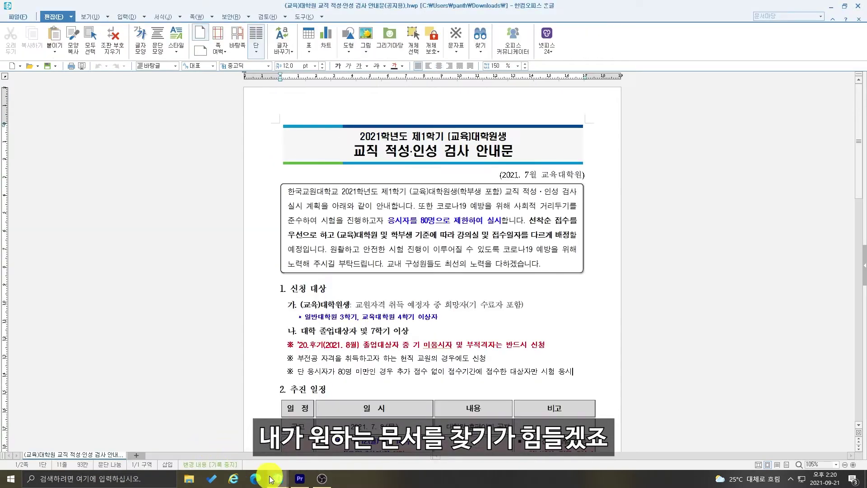
# - Bring up the AI융합교육 국제심포지엄 개최(안) document from the grouped Hangul windows
pyautogui.moveTo(278, 478)
pyautogui.click(341, 452)
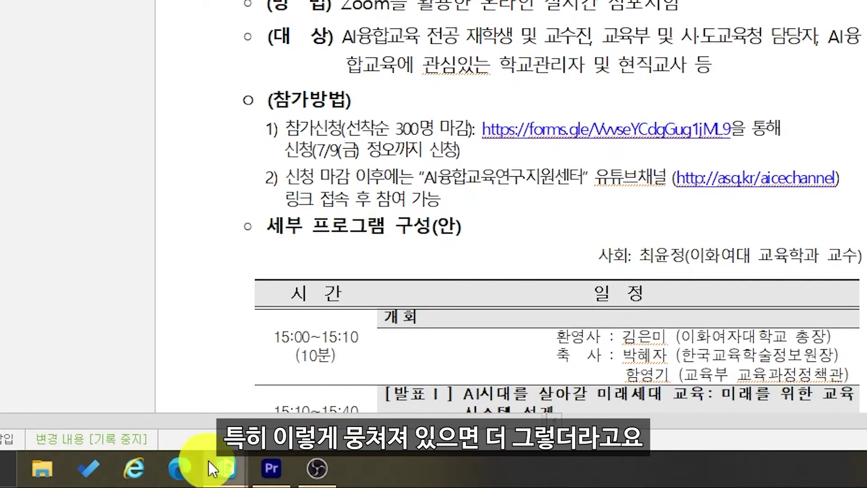
pyautogui.moveTo(216, 461)
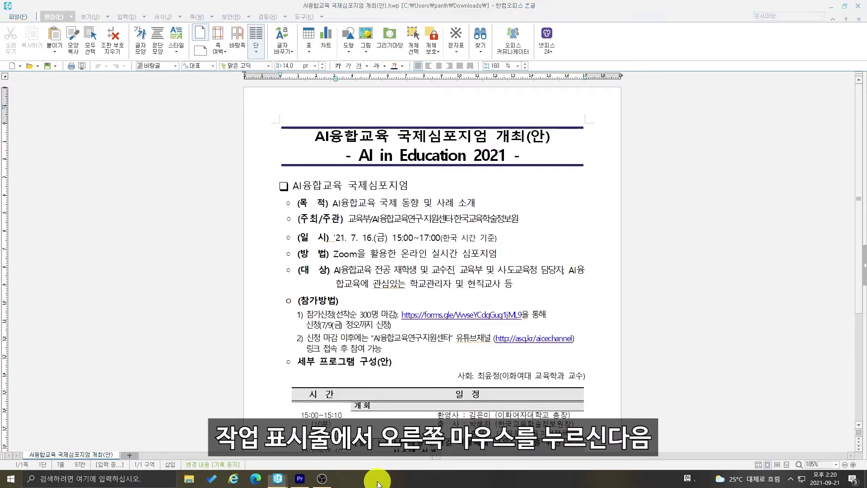
# - Open the Windows taskbar settings and set combining of taskbar buttons (작업 표시줄 단추 하나로 표시) to 안 함
pyautogui.rightClick(378, 483)
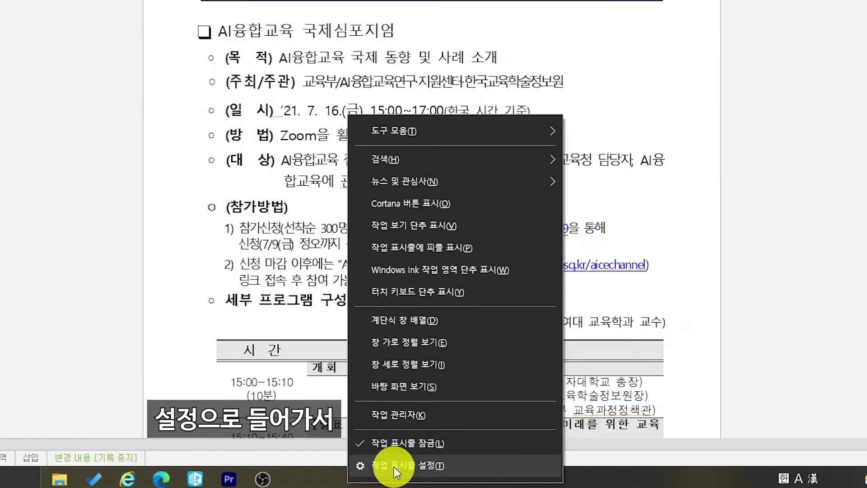
pyautogui.click(394, 467)
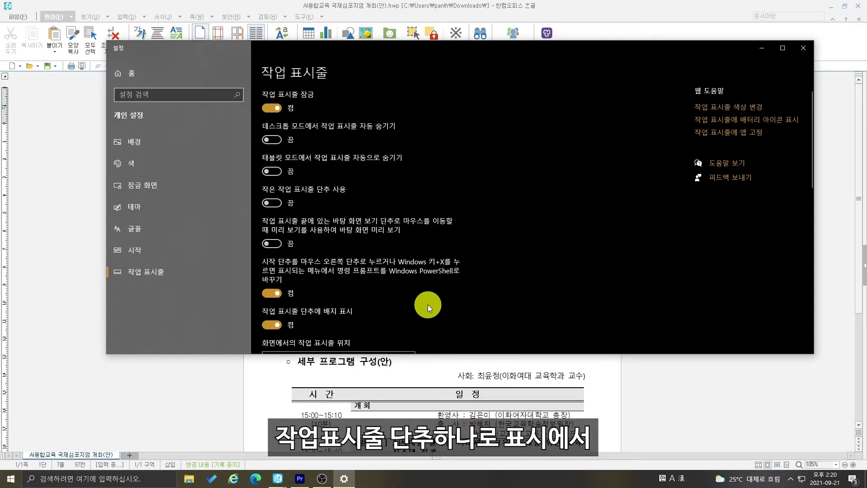
pyautogui.scroll(-3, 427, 304)
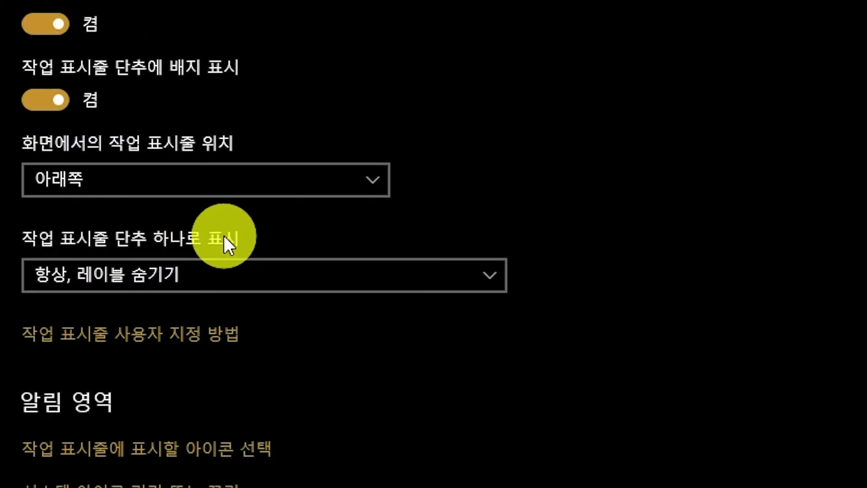
pyautogui.click(154, 273)
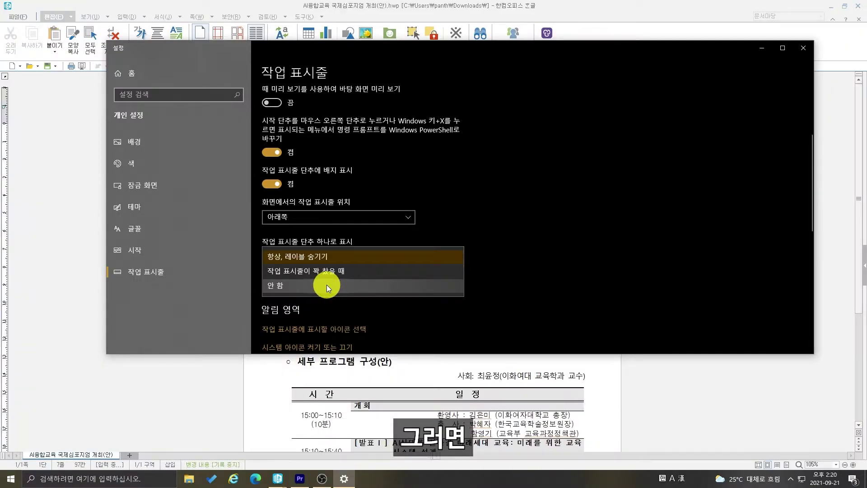
pyautogui.click(327, 285)
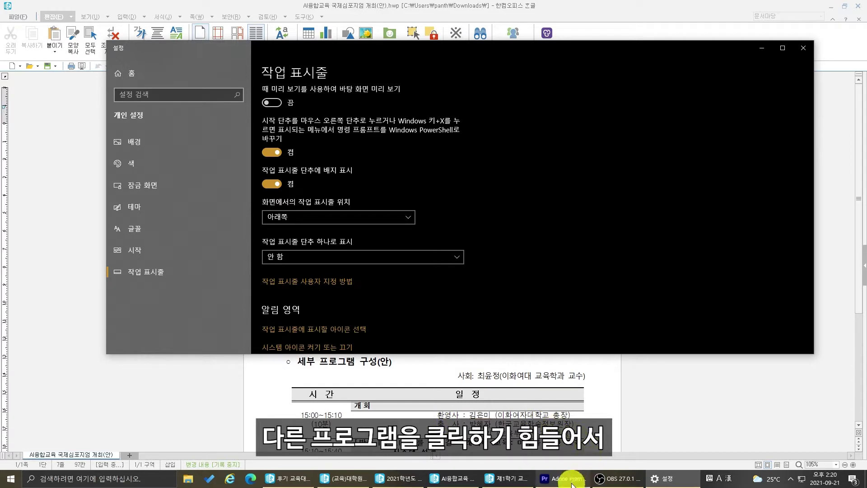
pyautogui.moveTo(572, 486)
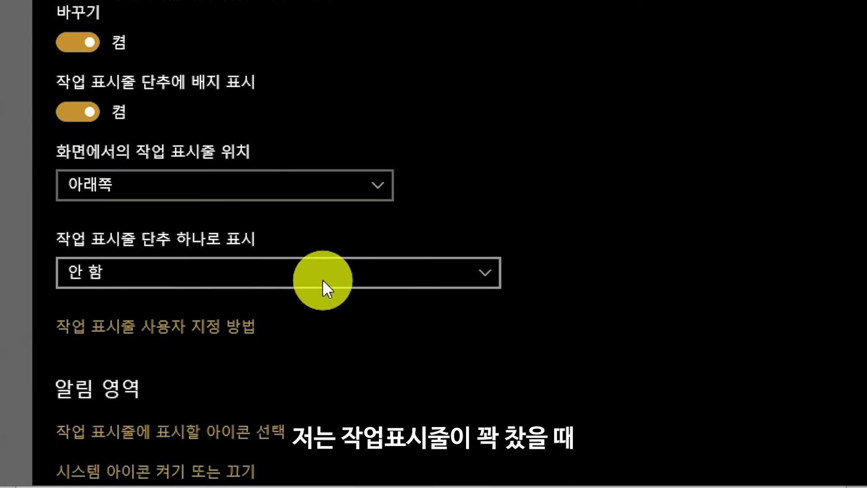
# - Set combining of taskbar buttons to 작업 표시줄이 꽉 찼을 때 and close the settings window
pyautogui.click(323, 279)
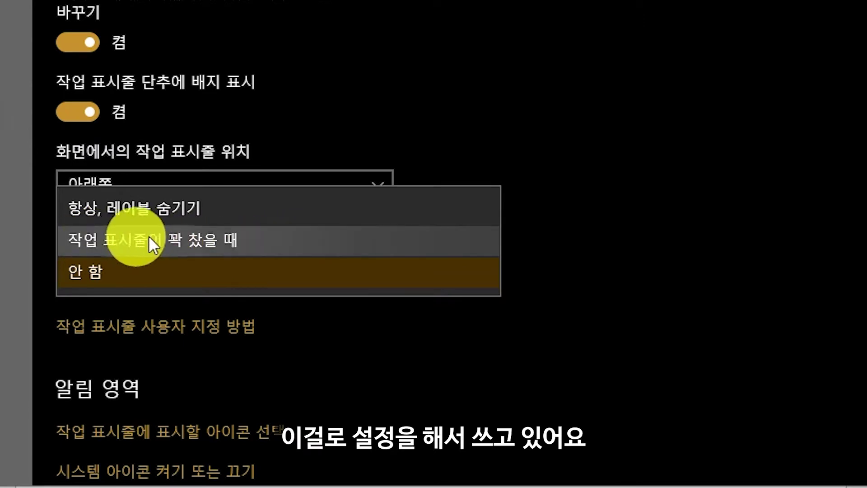
pyautogui.click(193, 241)
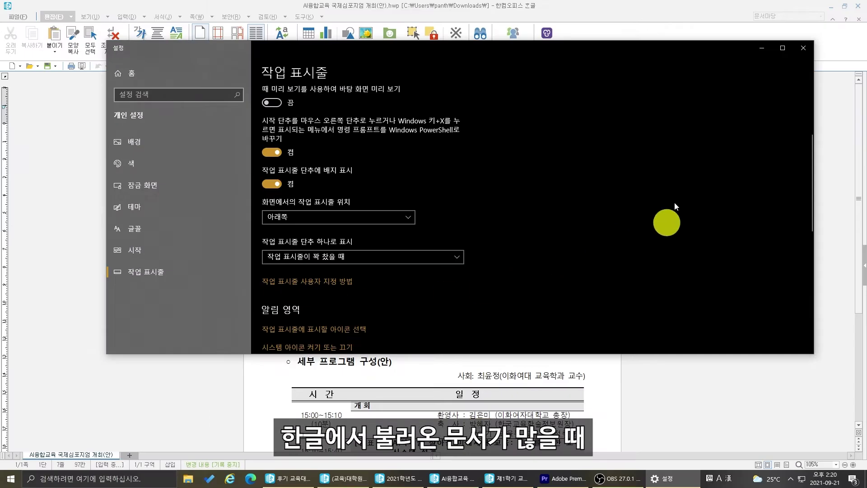
pyautogui.click(800, 48)
# - Create four new blank documents in Hangul and show the list of its grouped windows
pyautogui.click(18, 17)
pyautogui.click(20, 27)
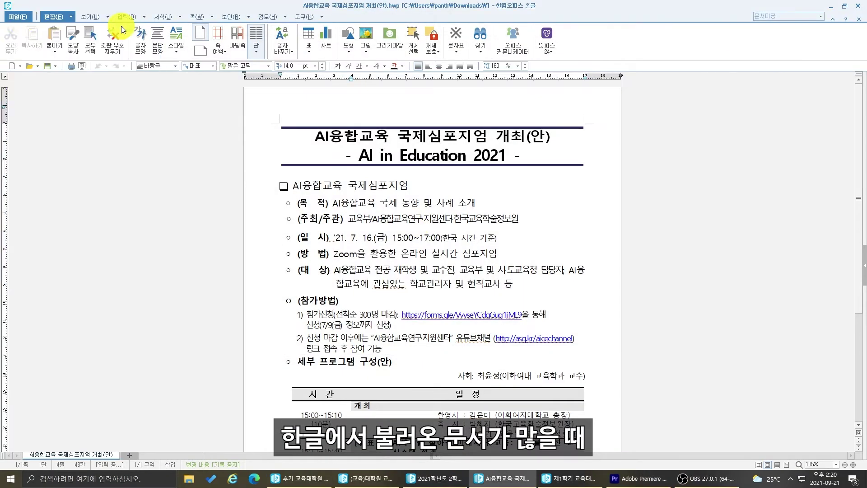
pyautogui.click(19, 17)
pyautogui.click(21, 27)
pyautogui.click(19, 17)
pyautogui.click(20, 27)
pyautogui.click(19, 17)
pyautogui.click(21, 27)
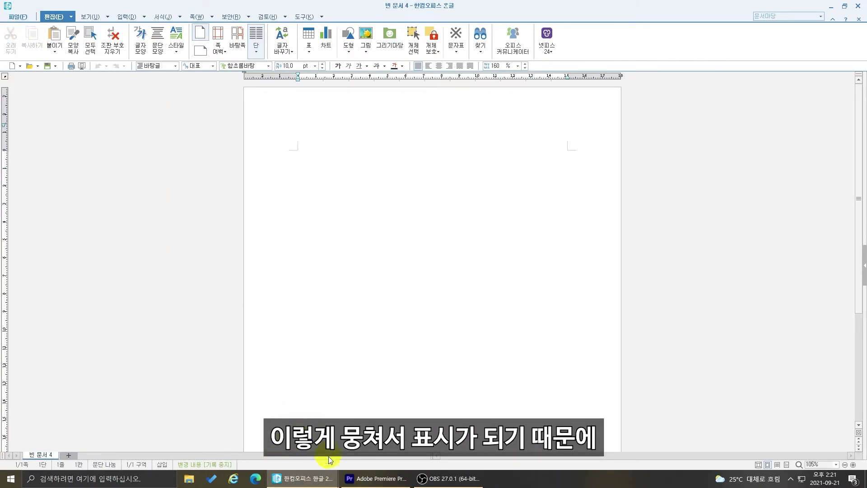
pyautogui.click(282, 484)
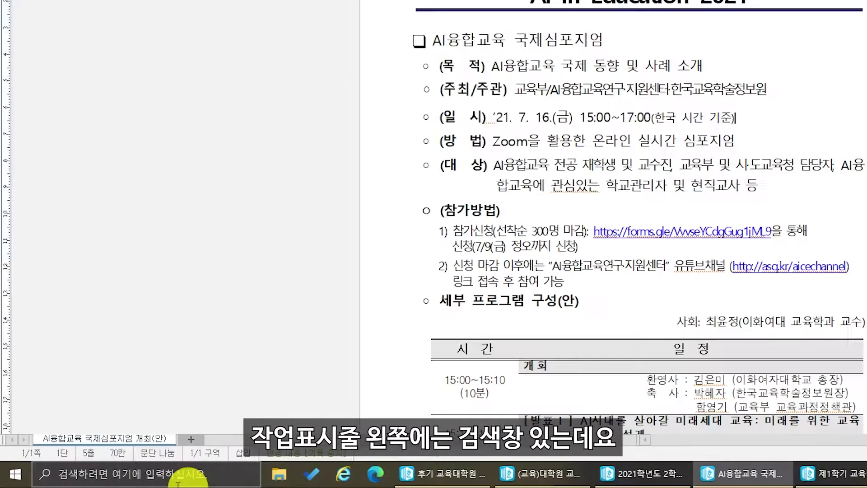
# - Search Windows for 제어판 from the taskbar search box
pyautogui.click(154, 480)
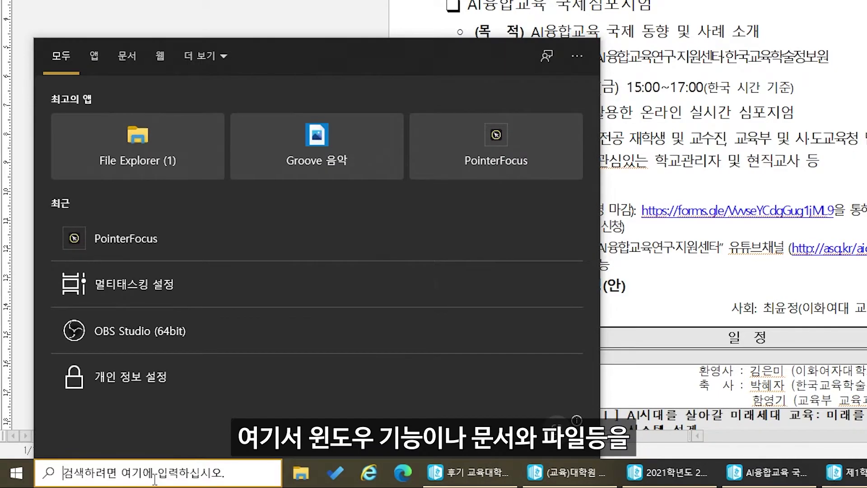
pyautogui.write('제어판')
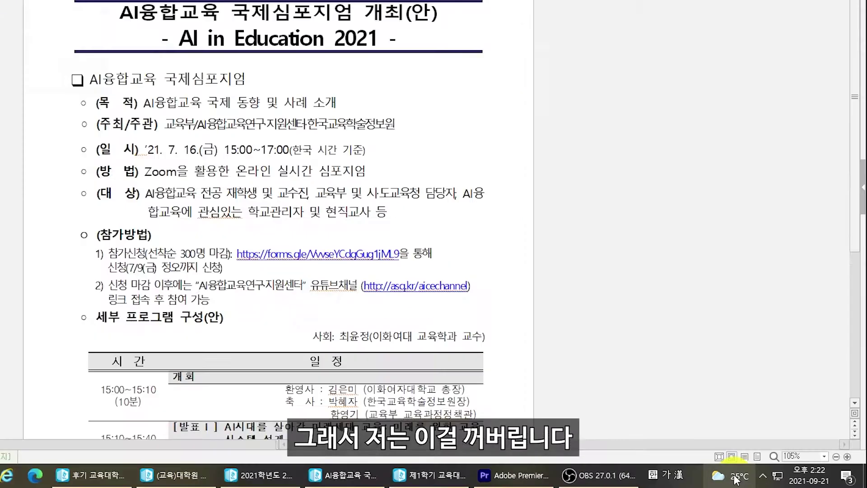
# - Set the taskbar search to hidden (숨김) and bring up Windows search without the box
pyautogui.rightClick(768, 479)
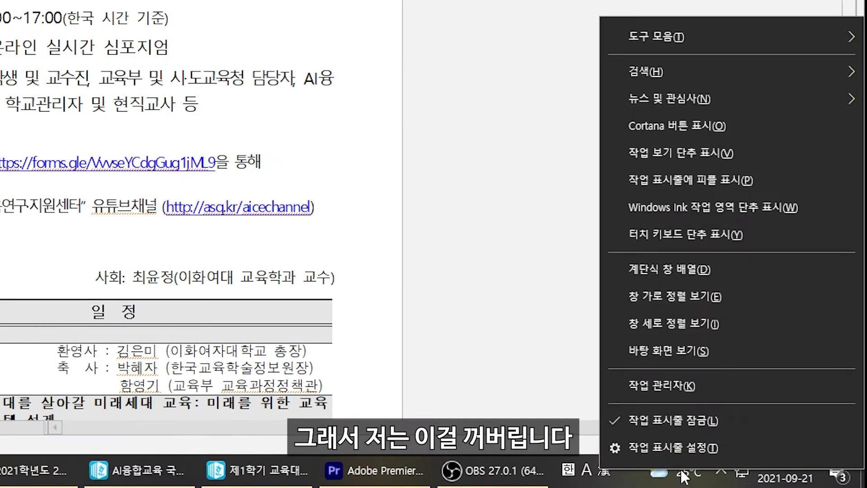
pyautogui.moveTo(706, 78)
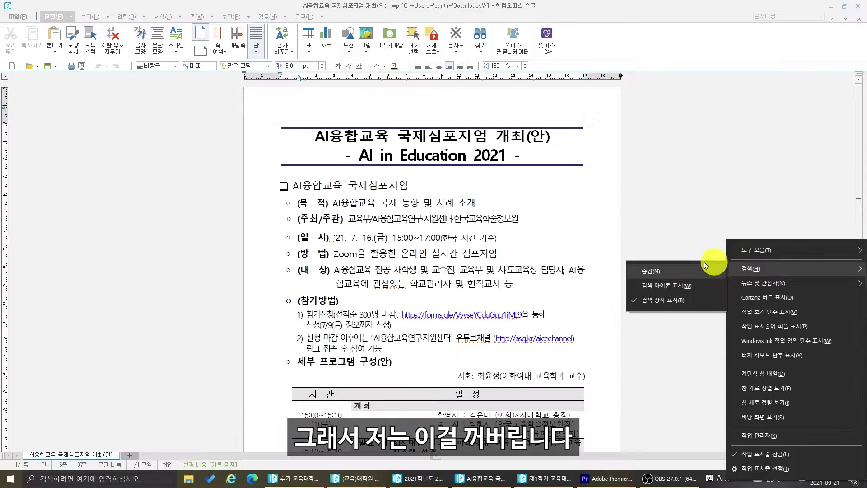
pyautogui.click(675, 271)
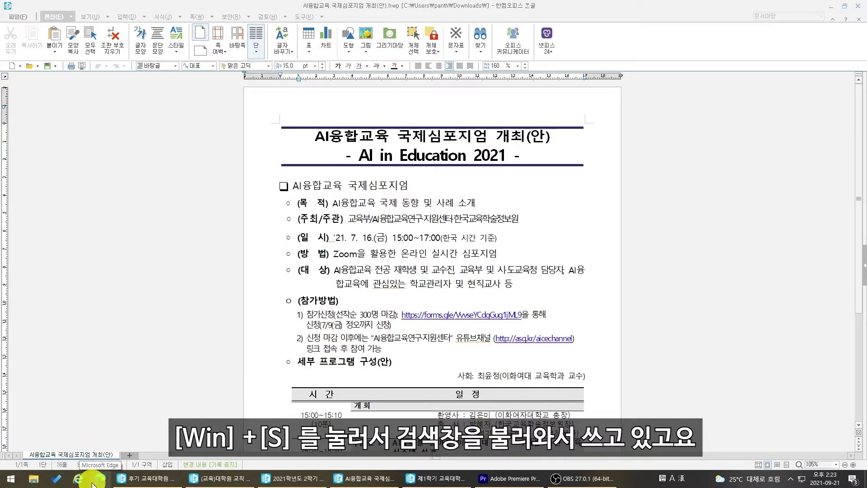
pyautogui.press('super+s')
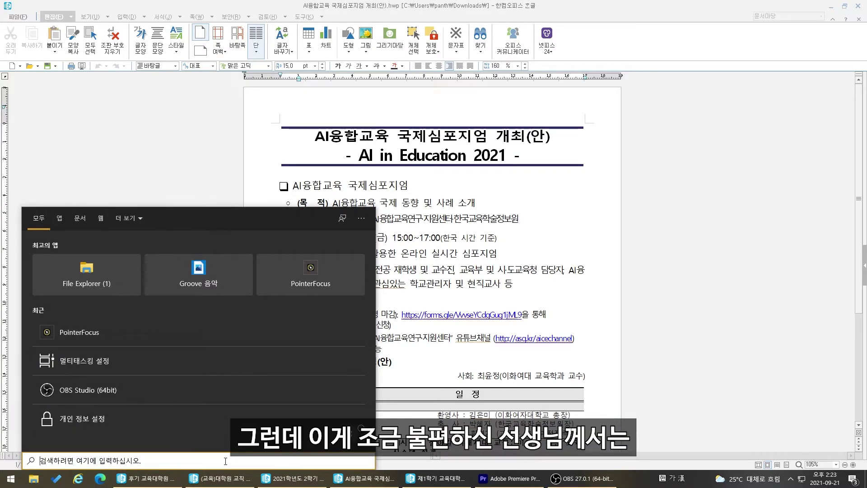
# - Set the taskbar search to show only its icon (검색 아이콘 표시)
pyautogui.rightClick(747, 485)
pyautogui.moveTo(775, 275)
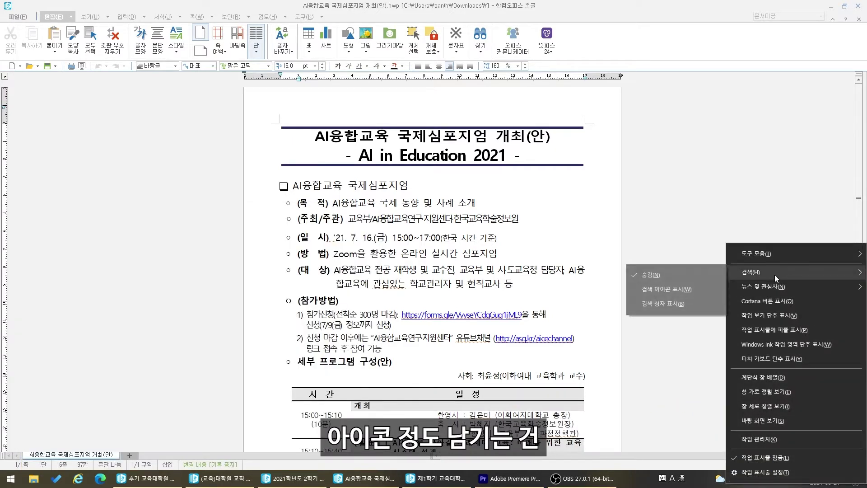
pyautogui.click(686, 292)
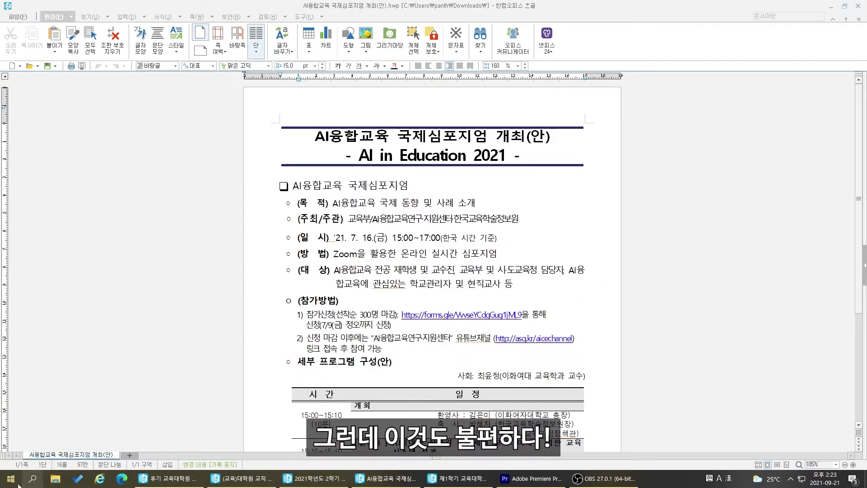
# - Set the taskbar search to show the full search box (검색 상자 표시)
pyautogui.rightClick(763, 483)
pyautogui.moveTo(792, 270)
pyautogui.click(694, 299)
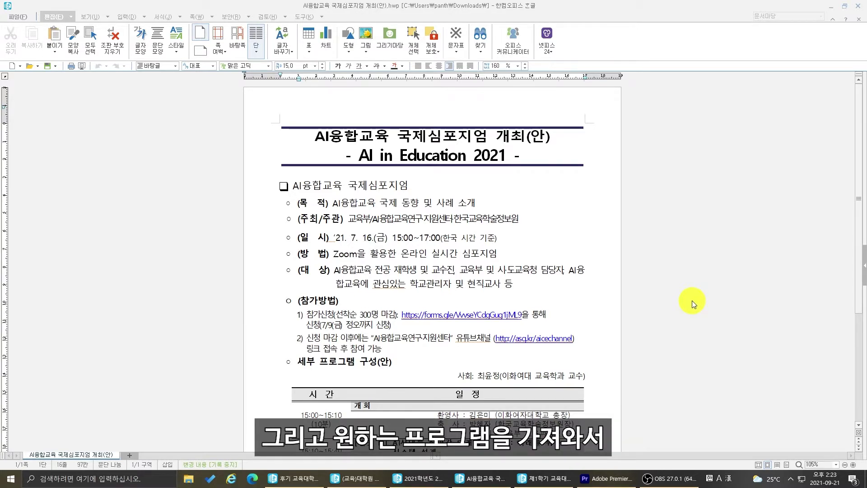
# - Show the desktop and pin the Vrew shortcut to the taskbar between Internet Explorer and Microsoft Edge
pyautogui.press('super+d')
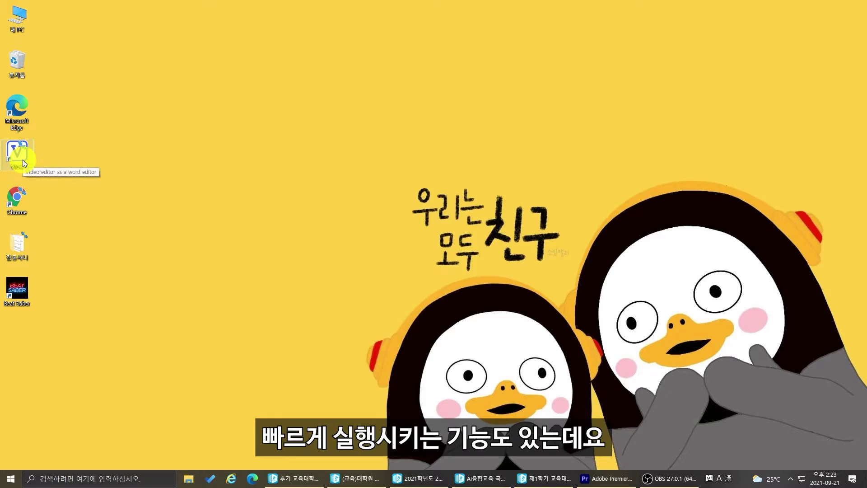
pyautogui.moveTo(23, 159); pyautogui.dragTo(199, 468)
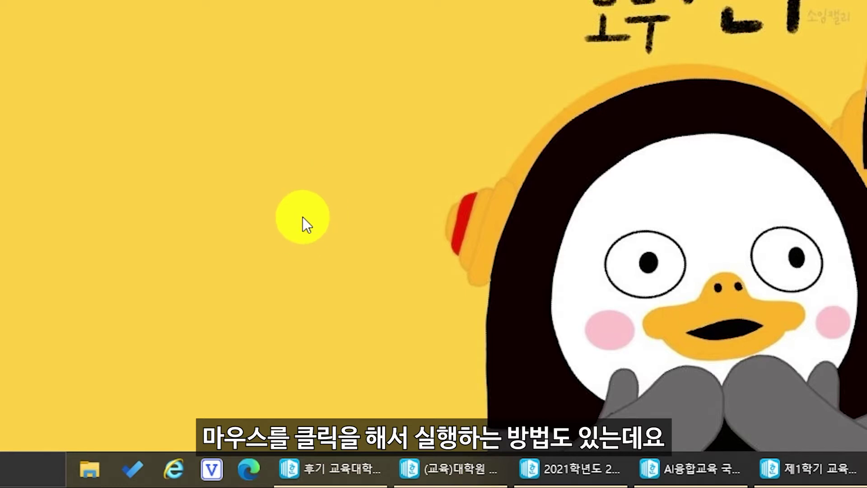
# - Launch File Explorer, Microsoft To Do and Internet Explorer from their pinned taskbar shortcuts
pyautogui.click(85, 470)
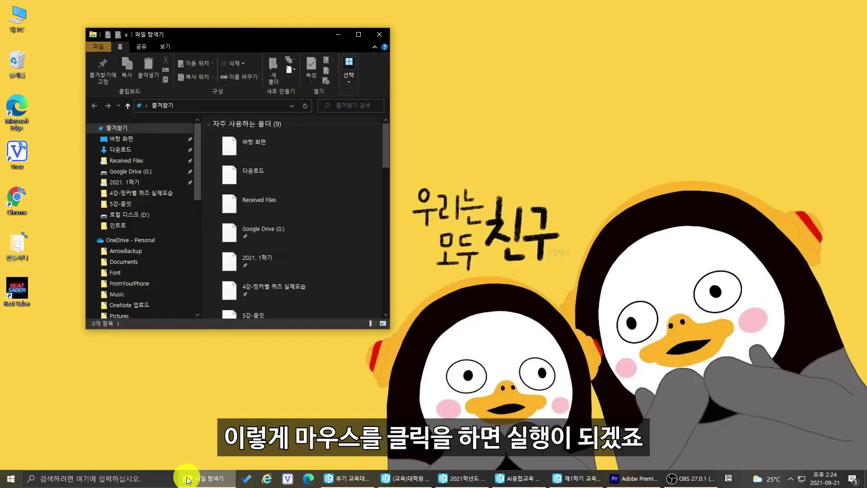
pyautogui.click(247, 478)
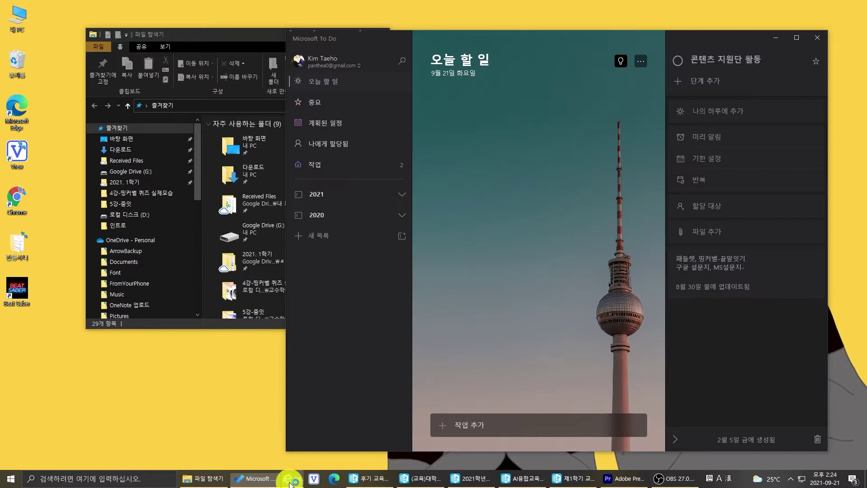
pyautogui.click(292, 479)
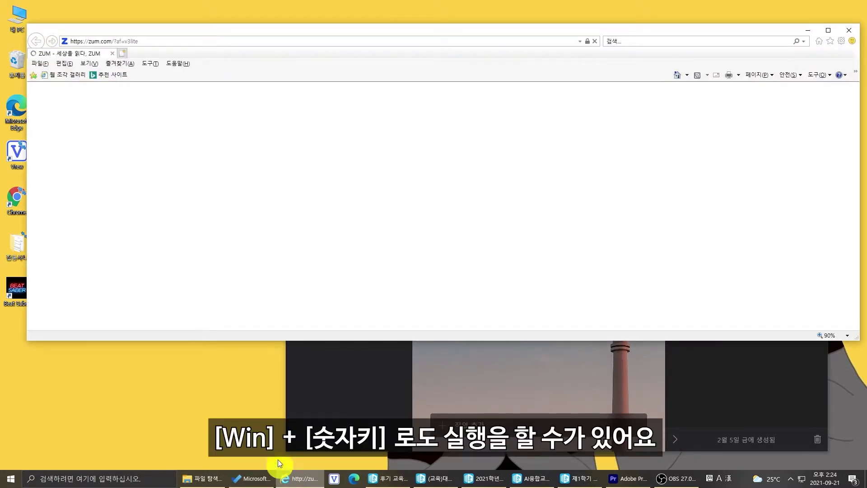
# - Close the Internet Explorer, Microsoft To Do and File Explorer windows
pyautogui.click(849, 30)
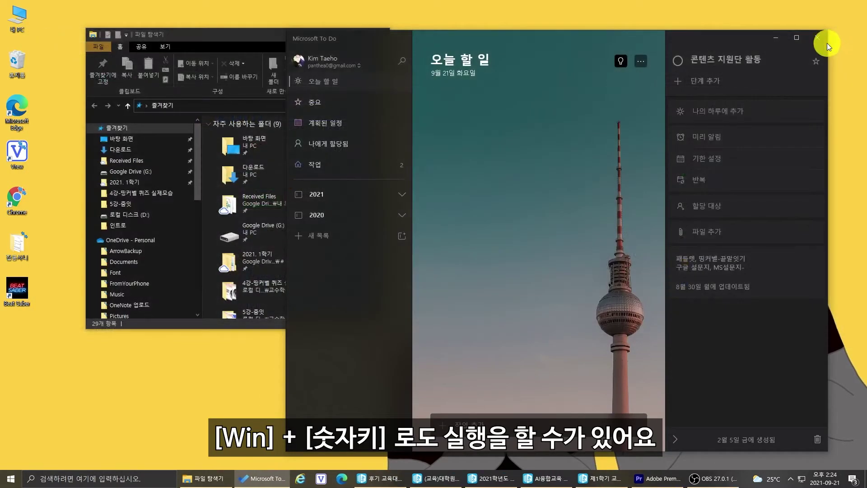
pyautogui.click(809, 44)
pyautogui.click(382, 33)
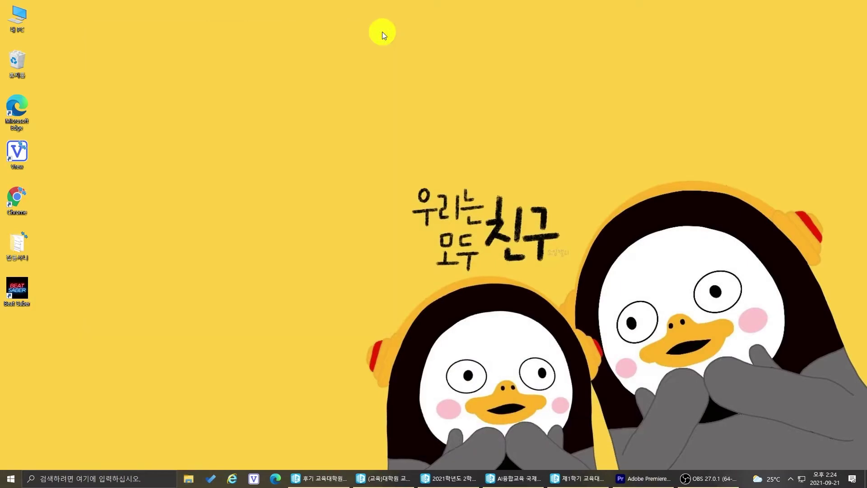
# - Launch the first five pinned taskbar apps by their position: File Explorer, Microsoft To Do, Internet Explorer, Vrew and Microsoft Edge
pyautogui.press('super+1')
pyautogui.press('super+2')
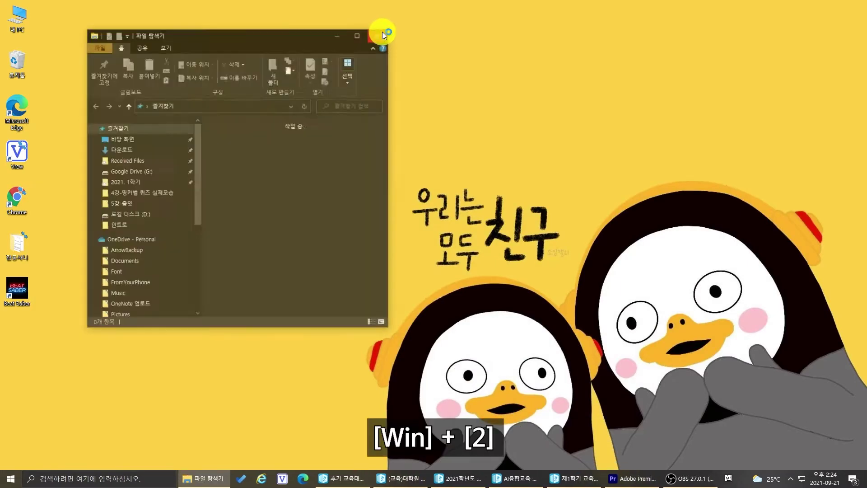
pyautogui.press('super+3')
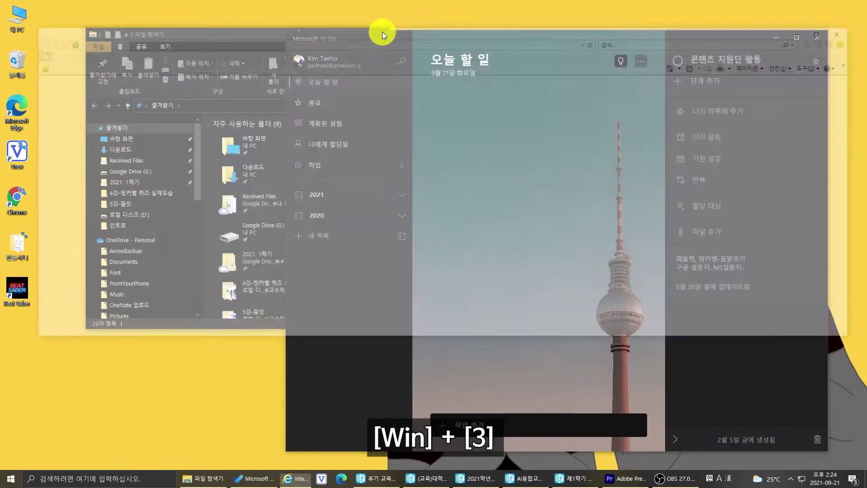
pyautogui.press('super+4')
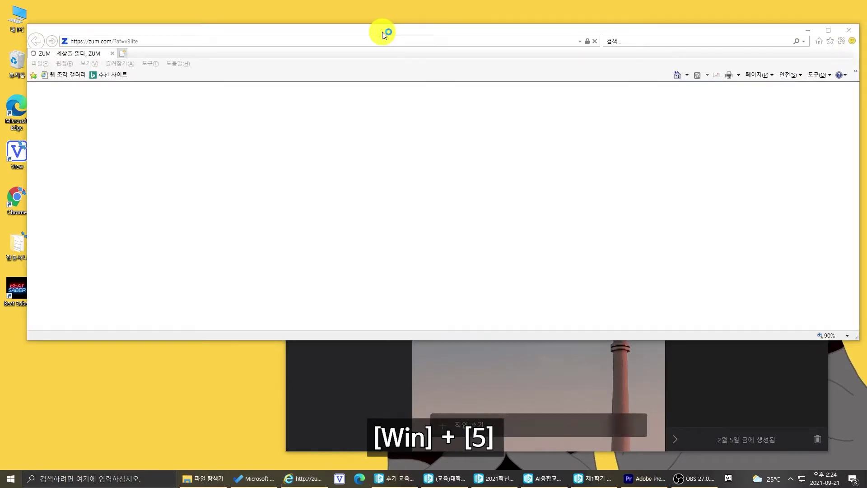
pyautogui.press('super+6')
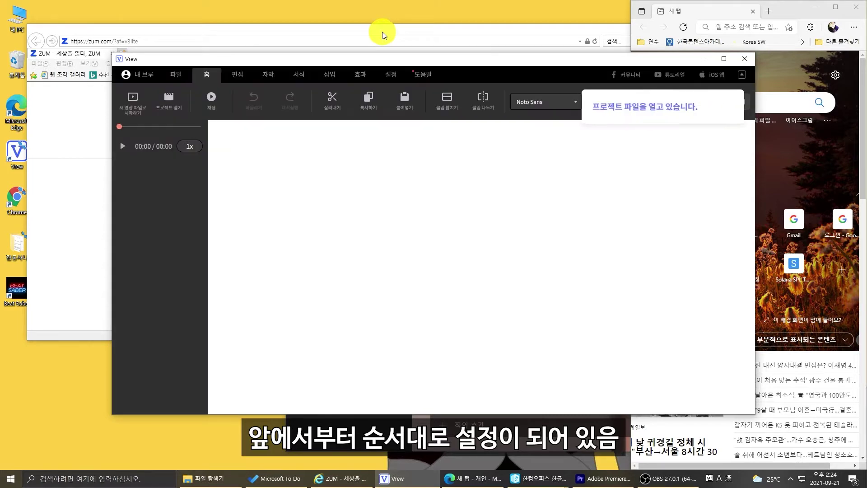
# - Close the open Vrew, Microsoft Edge, Internet Explorer, Microsoft To Do and File Explorer windows
pyautogui.click(745, 58)
pyautogui.click(856, 8)
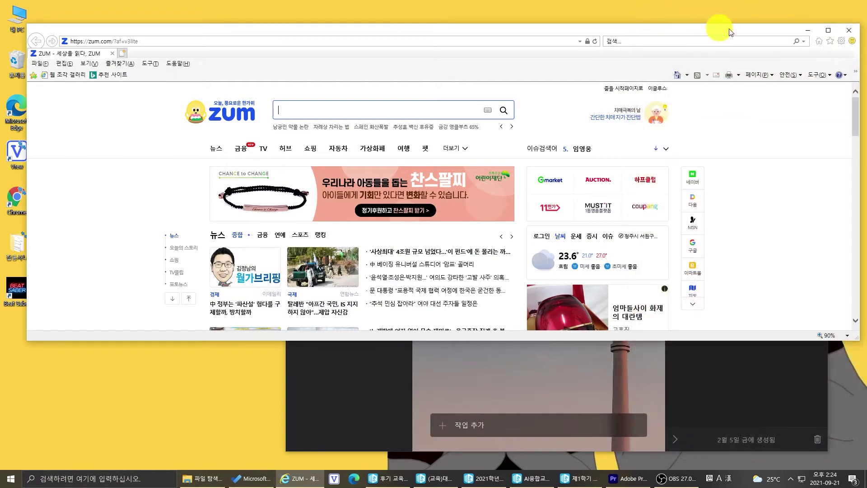
pyautogui.click(843, 32)
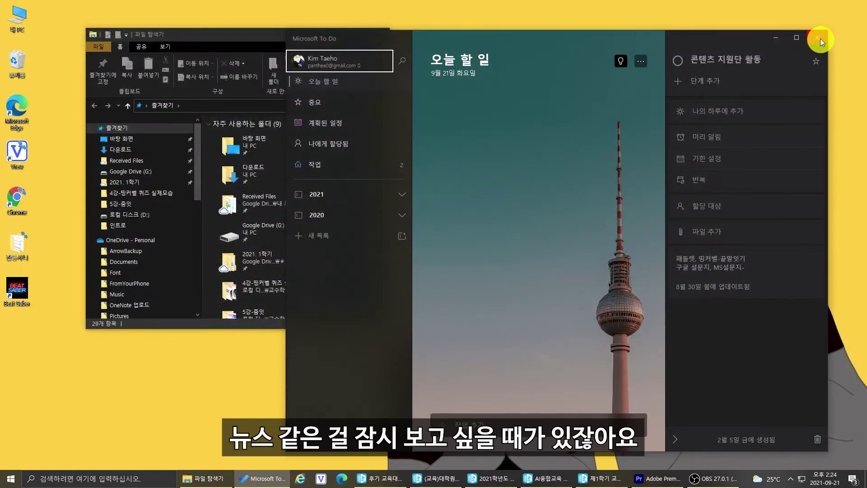
pyautogui.click(811, 33)
pyautogui.click(378, 34)
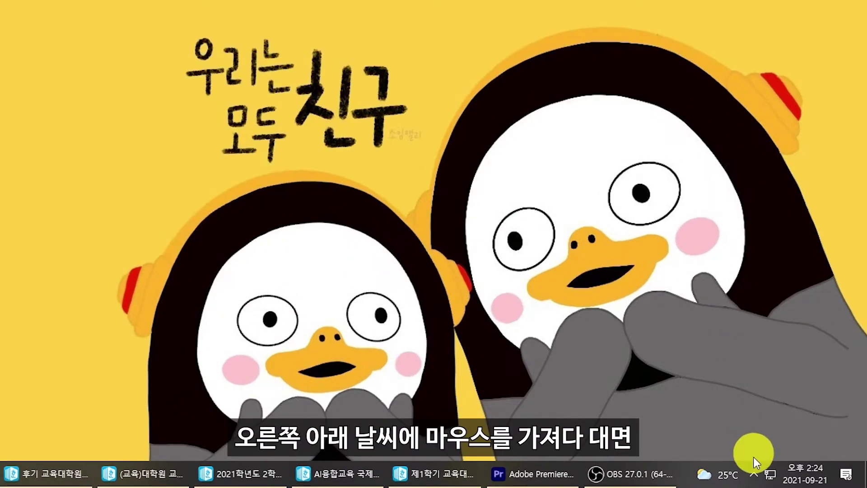
# - View the taskbar's News and interests (뉴스 및 관심사) feed and its settings, and set the feature to 끄기
pyautogui.moveTo(724, 480)
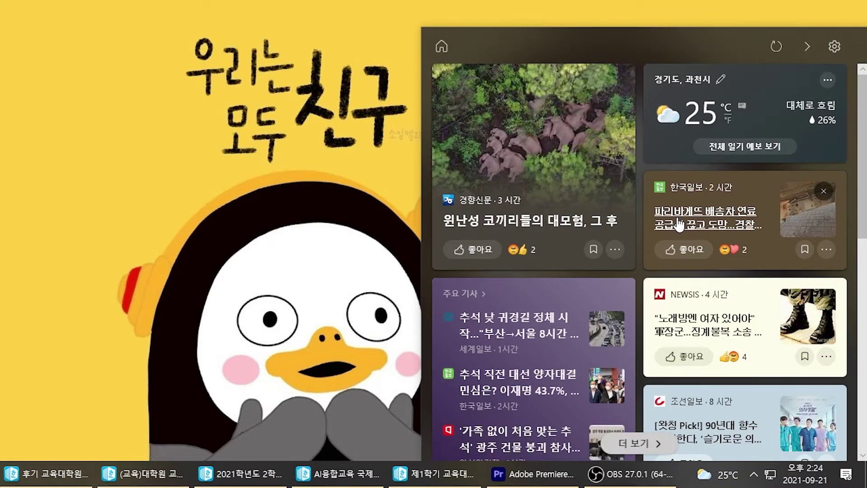
pyautogui.click(837, 48)
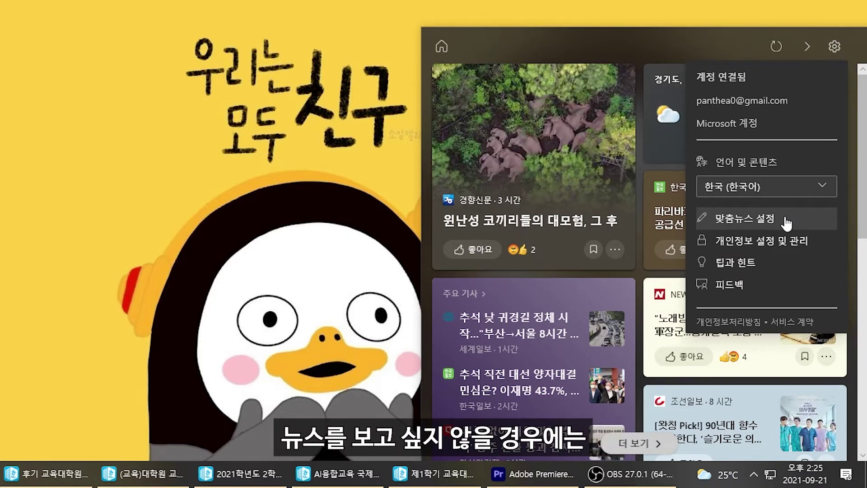
pyautogui.rightClick(725, 476)
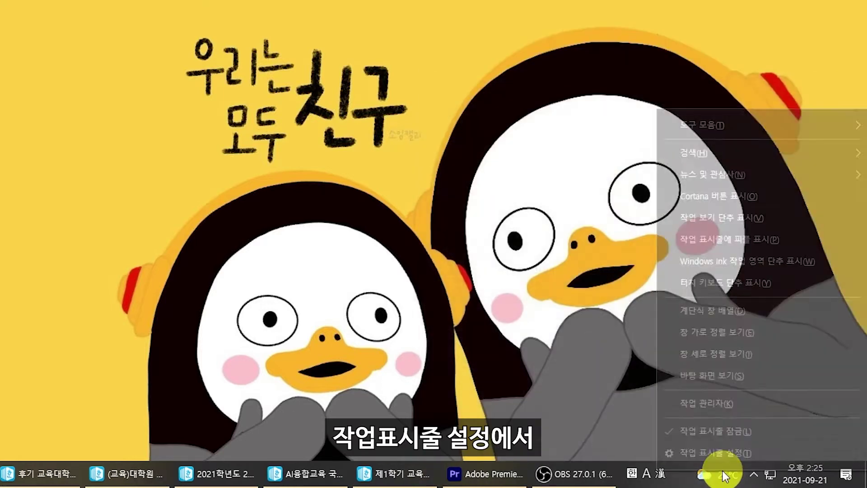
pyautogui.moveTo(741, 177)
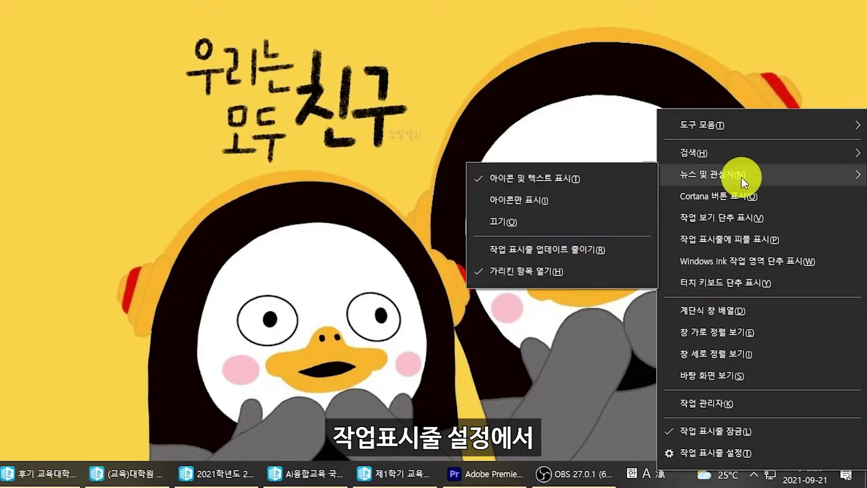
pyautogui.click(537, 225)
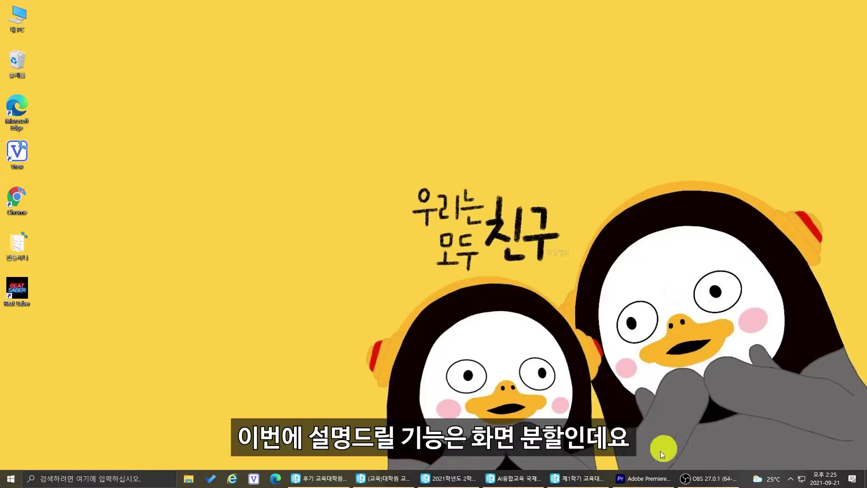
# - Bring up the 제1학기 교육대학원 강의평가 실시 안내문 document and snap its window to the right half of the screen
pyautogui.click(582, 481)
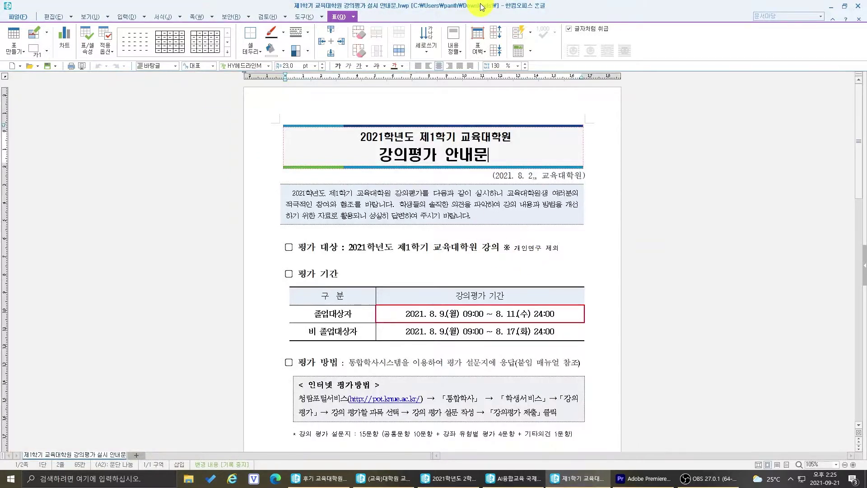
pyautogui.moveTo(482, 6); pyautogui.dragTo(836, 62)
pyautogui.moveTo(838, 62); pyautogui.dragTo(866, 74)
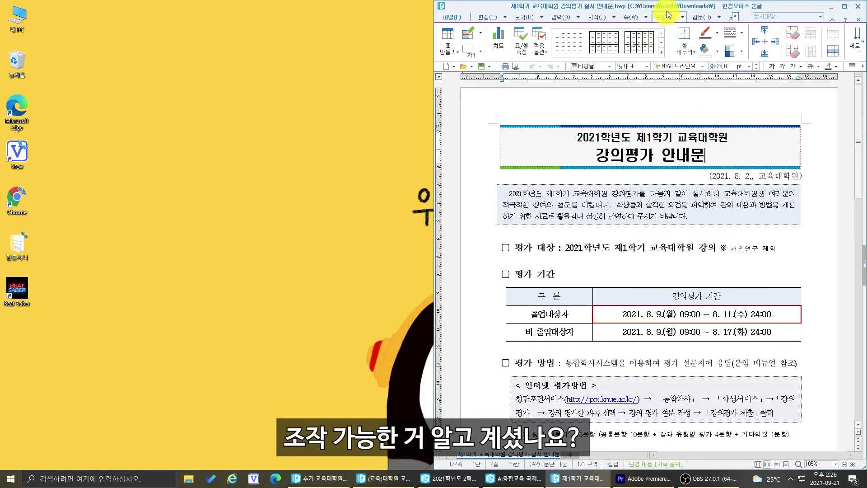
# - Detach the 강의평가 document window, snap it back to the right half, and move it over to the left half
pyautogui.moveTo(667, 9); pyautogui.dragTo(453, 23)
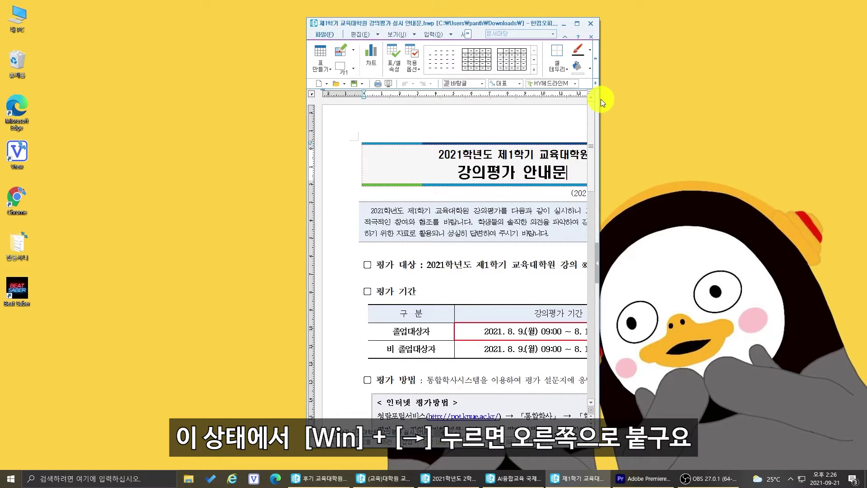
pyautogui.press('super+Right')
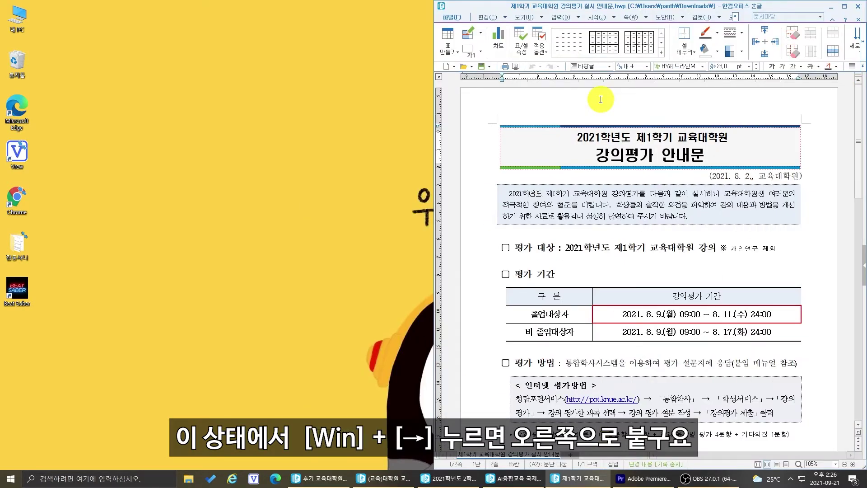
pyautogui.press('super+Left')
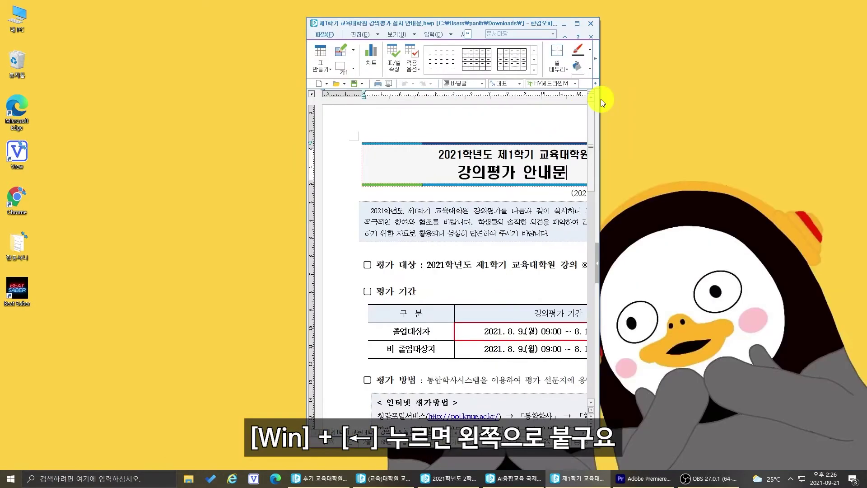
pyautogui.press('super+Left')
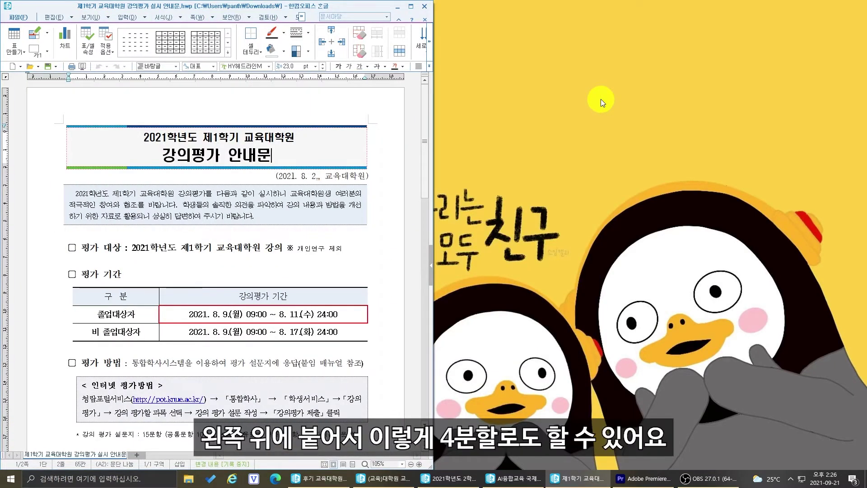
# - Shrink the left-snapped document window to the upper-left quarter and switch it between quarter and half size
pyautogui.press('super+Up')
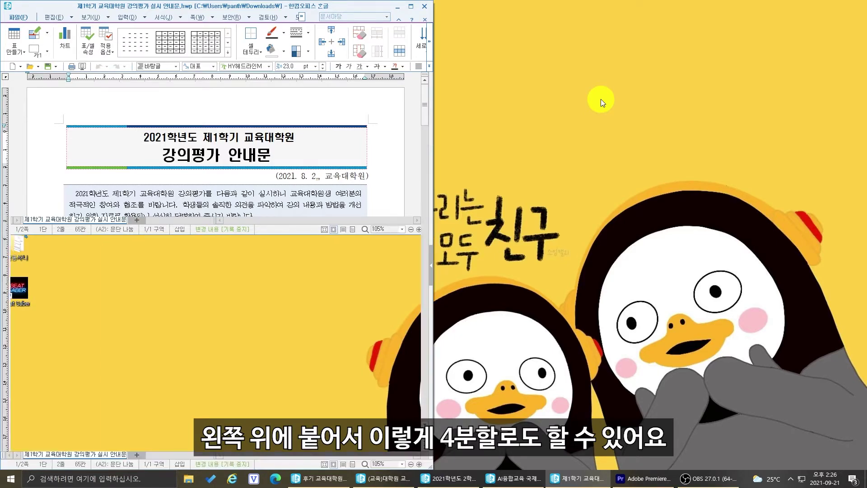
pyautogui.press('super+Down')
pyautogui.press('super+Up')
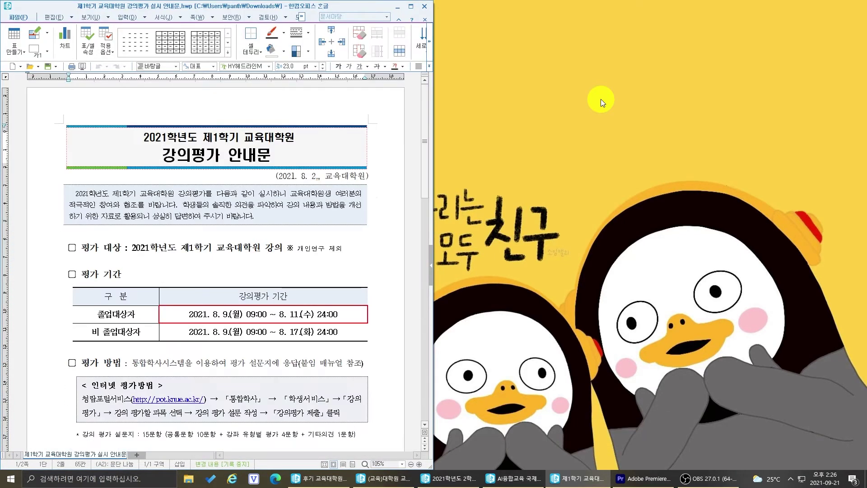
# - Snap the document window to the right half, cycle it through the quarter positions there, and return it to a floating window
pyautogui.press('super+Right')
pyautogui.press('super+Up')
pyautogui.press('super+Down')
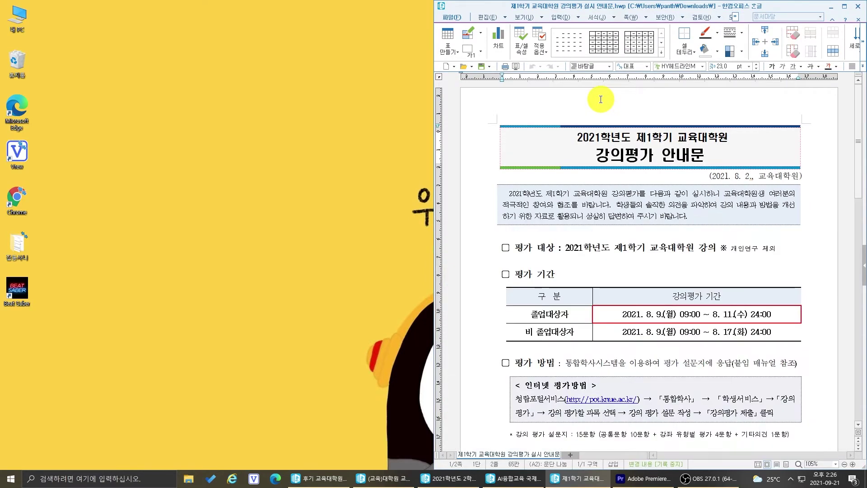
pyautogui.press('super+Down')
pyautogui.press('super+Up')
pyautogui.press('super+Down')
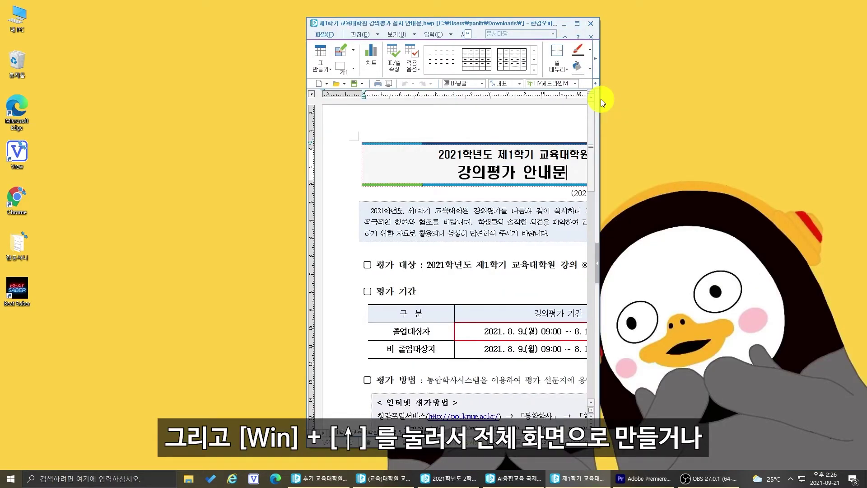
# - Maximise the 강의평가 document window, restore it to its floating size, and minimise it
pyautogui.press('super+Up')
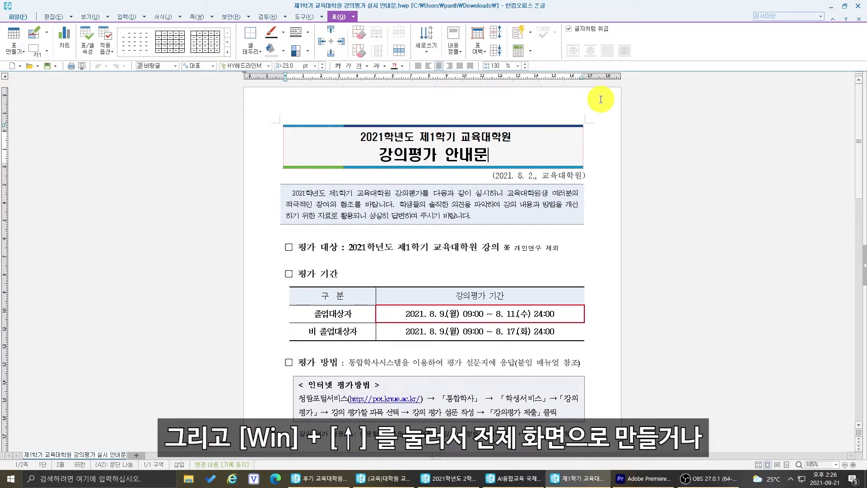
pyautogui.press('super+Down')
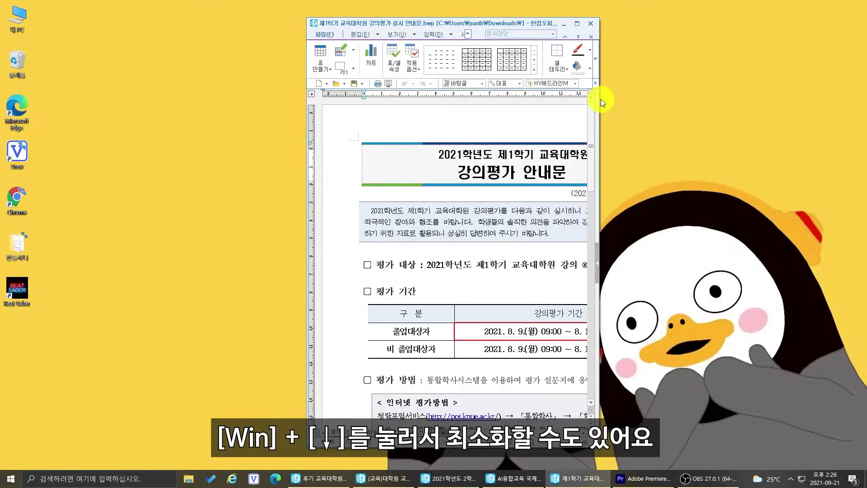
pyautogui.press('super+Down')
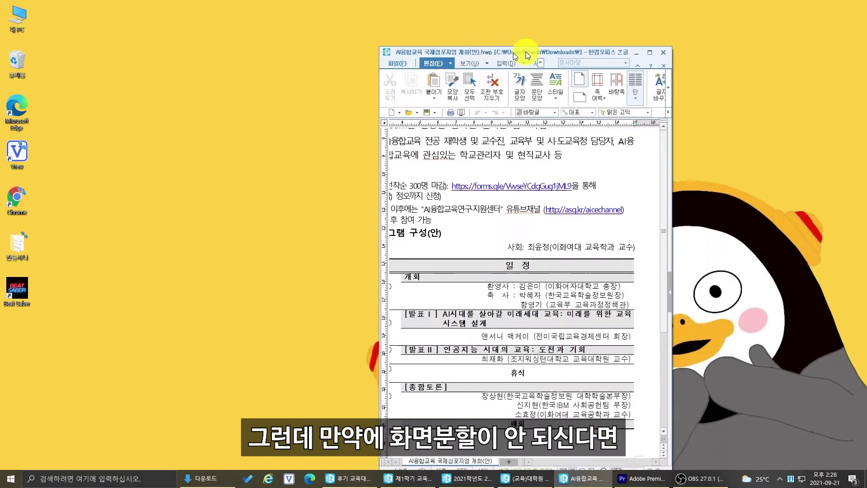
# - Snap the AI융합교육 국제심포지엄 개최(안) document window to the right half of the screen
pyautogui.moveTo(526, 52); pyautogui.dragTo(864, 60)
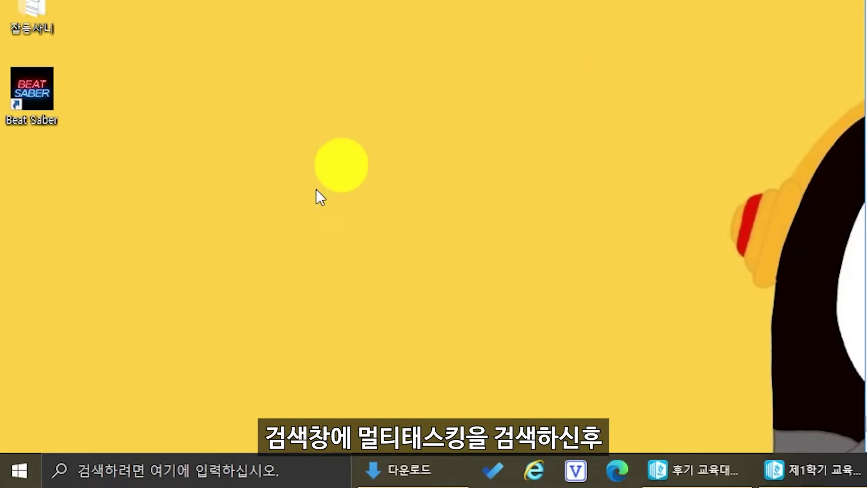
# - Search Windows for 멀티태스킹, open 멀티태스킹 설정 to check the 창 맞춤 switch, and close the settings
pyautogui.click(163, 480)
pyautogui.write('멀티')
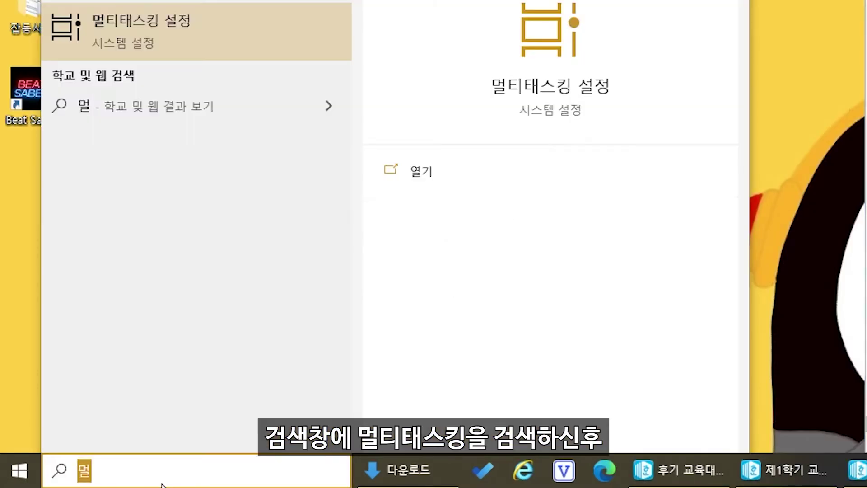
pyautogui.write('태스킹')
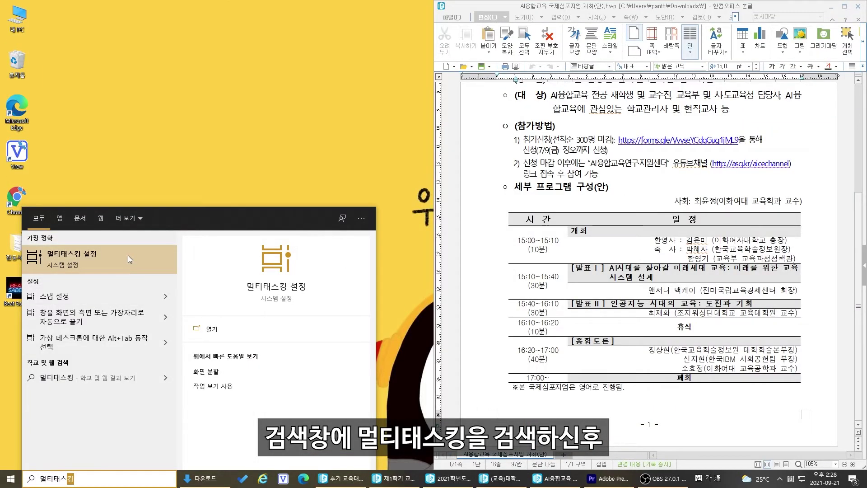
pyautogui.click(128, 256)
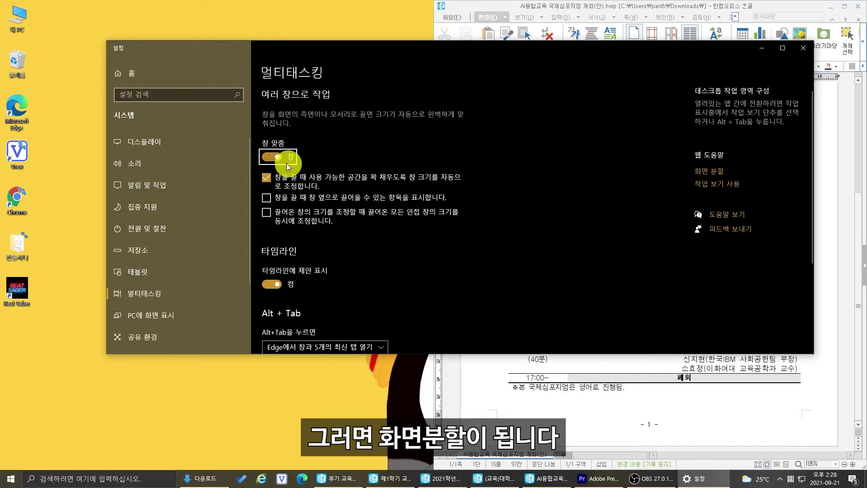
pyautogui.click(798, 45)
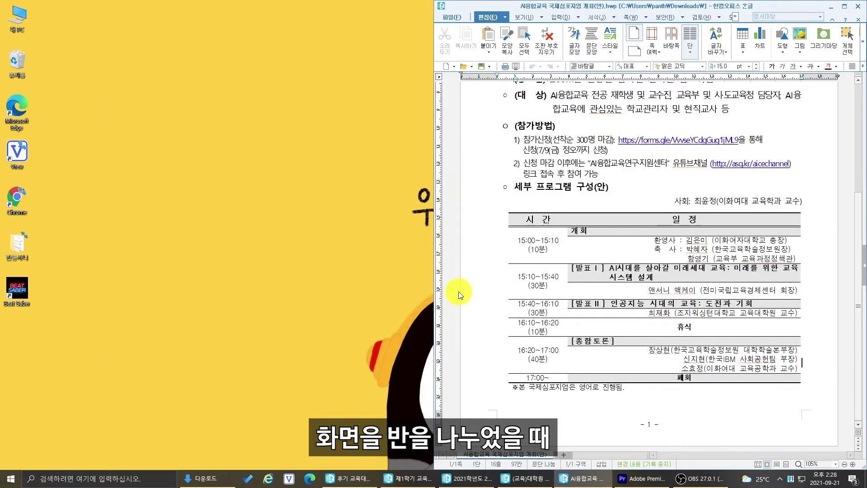
# - Bring up the 후기 교육대학원 오리엔테이션 자료 document and snap its window to the left half of the screen
pyautogui.click(349, 478)
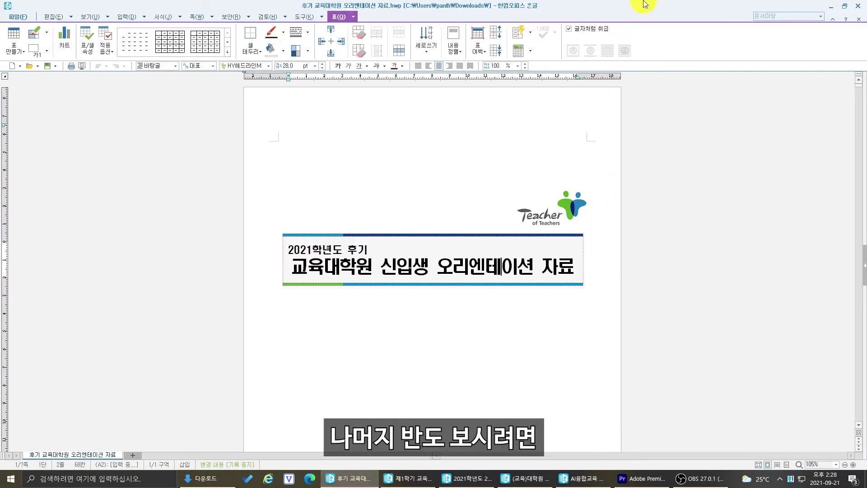
pyautogui.moveTo(649, 7); pyautogui.dragTo(2, 54)
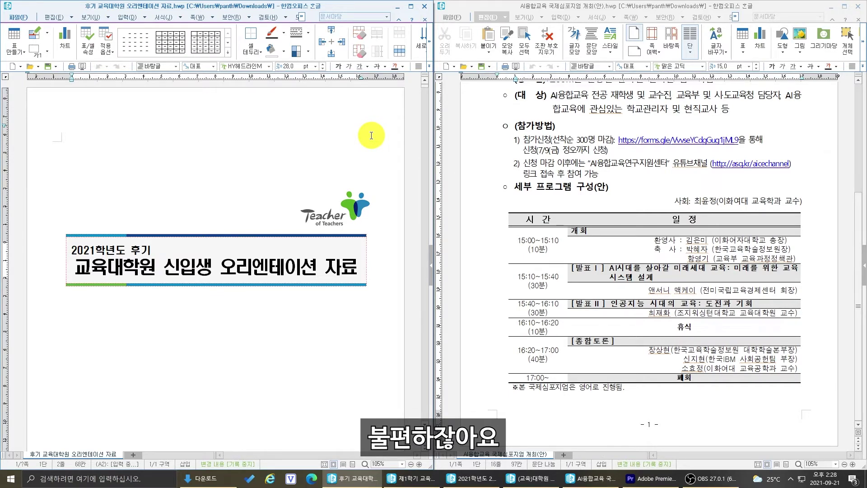
# - In 멀티태스킹 설정, enable 창을 끌 때 창 옆으로 끌어올 수 있는 항목을 표시합니다 and minimise the settings window
pyautogui.click(109, 481)
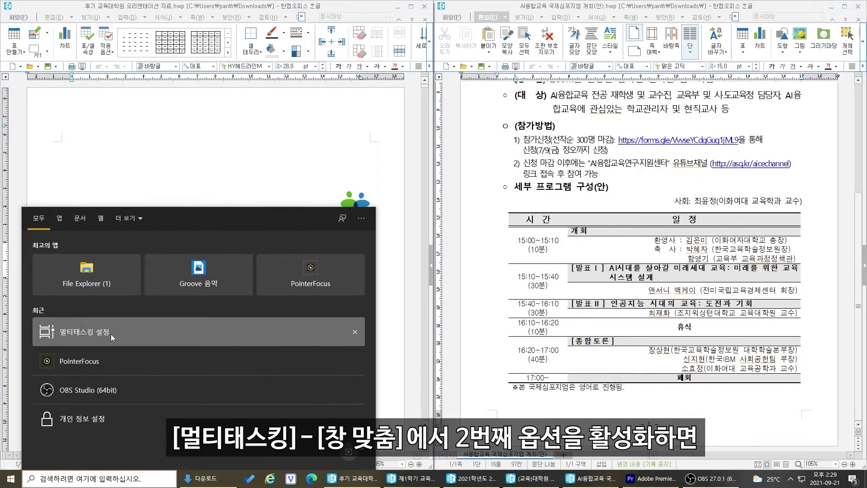
pyautogui.click(110, 335)
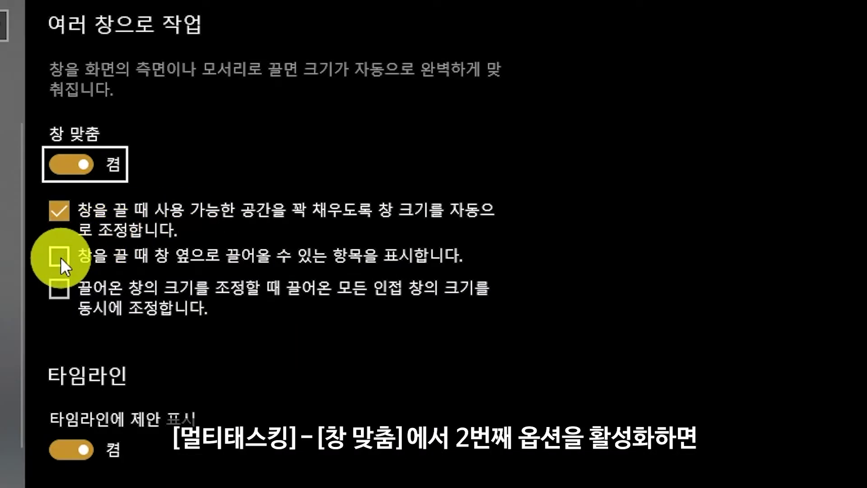
pyautogui.click(59, 256)
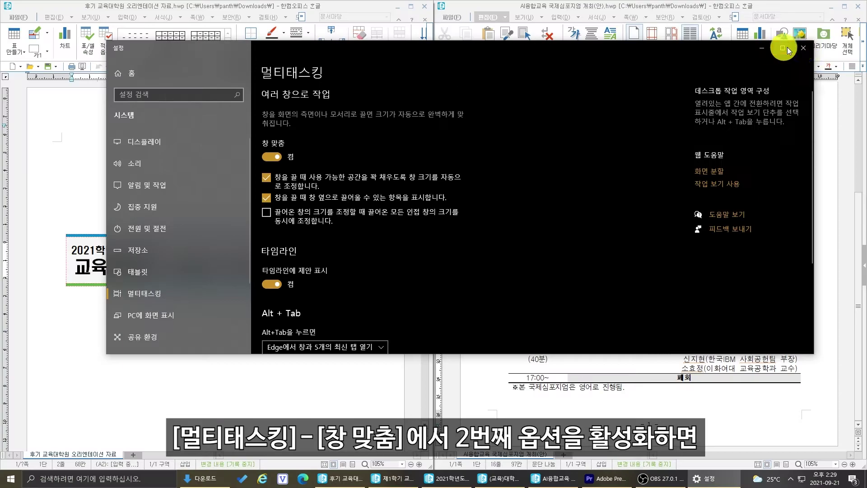
pyautogui.click(766, 49)
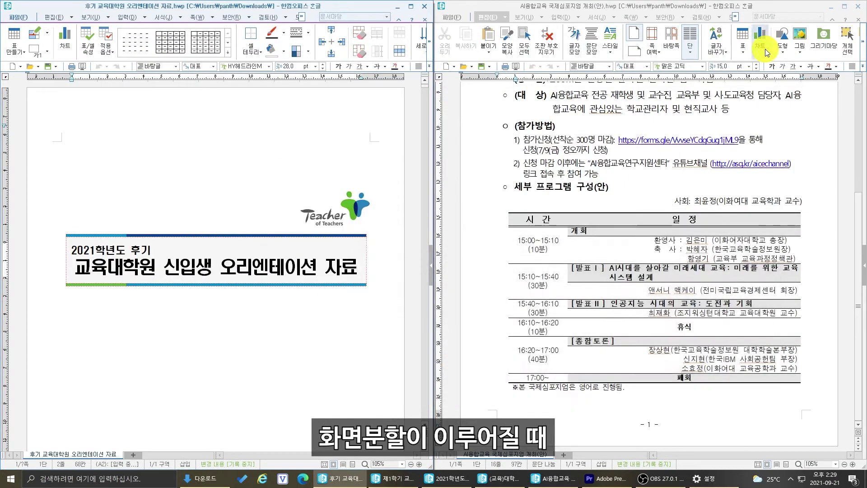
# - Close the 오리엔테이션 document, snap the AI융합교육 document to the right half, and choose the 설정 window for the left half
pyautogui.click(424, 6)
pyautogui.moveTo(527, 8); pyautogui.dragTo(866, 44)
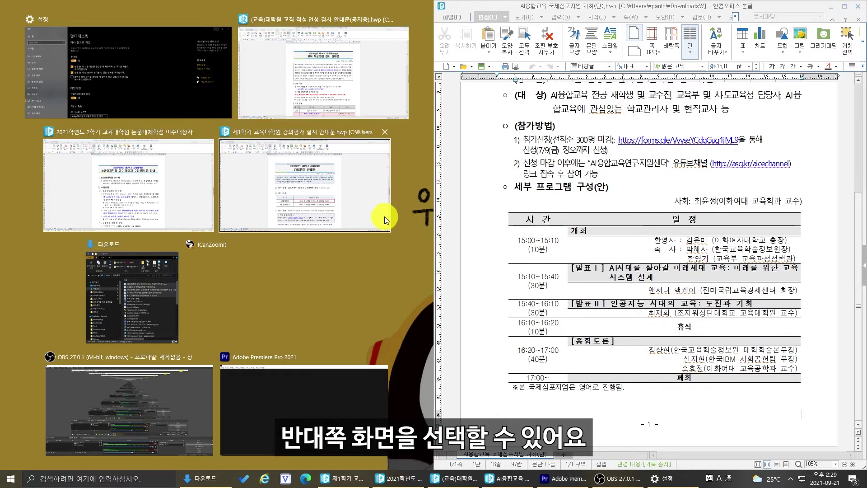
pyautogui.click(147, 99)
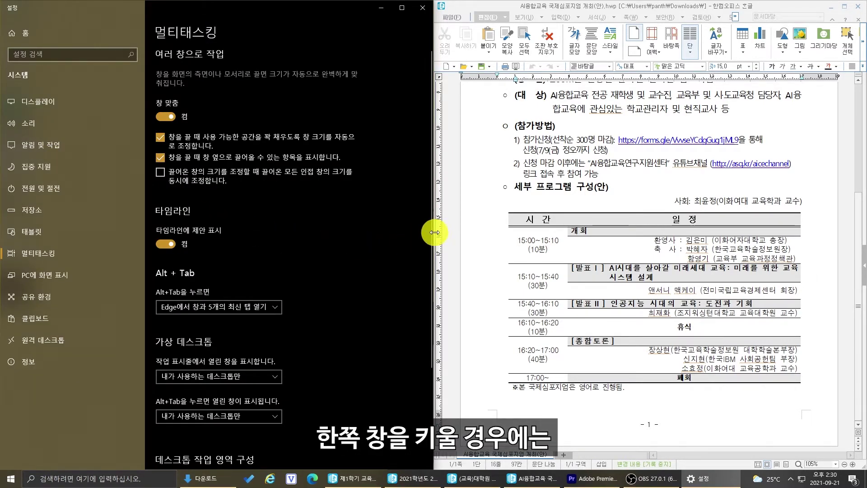
# - Widen the AI융합교육 document window to about two thirds of the screen by extending its left edge over the 설정 window
pyautogui.moveTo(435, 233); pyautogui.dragTo(289, 222)
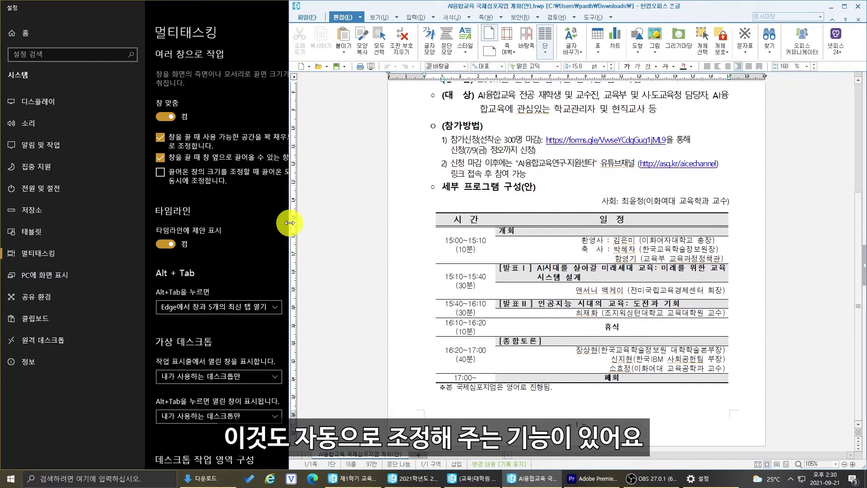
# - Resize the snapped 설정 and AI융합교육 windows together along their shared border until 설정 fills about 60% of the screen width
pyautogui.moveTo(290, 223); pyautogui.dragTo(378, 225)
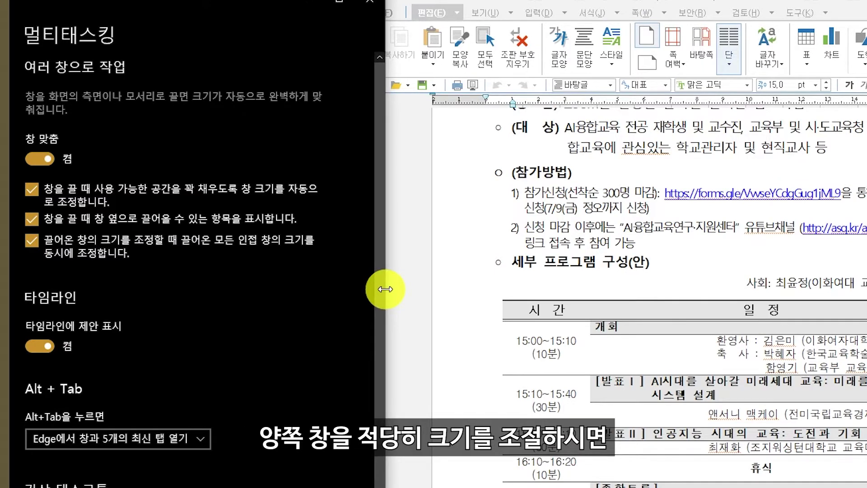
pyautogui.moveTo(385, 289); pyautogui.dragTo(350, 288)
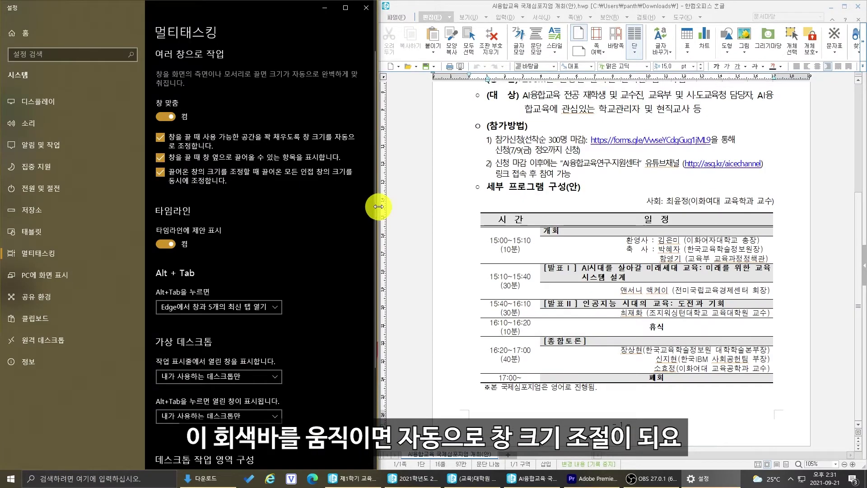
pyautogui.moveTo(378, 207); pyautogui.dragTo(511, 229)
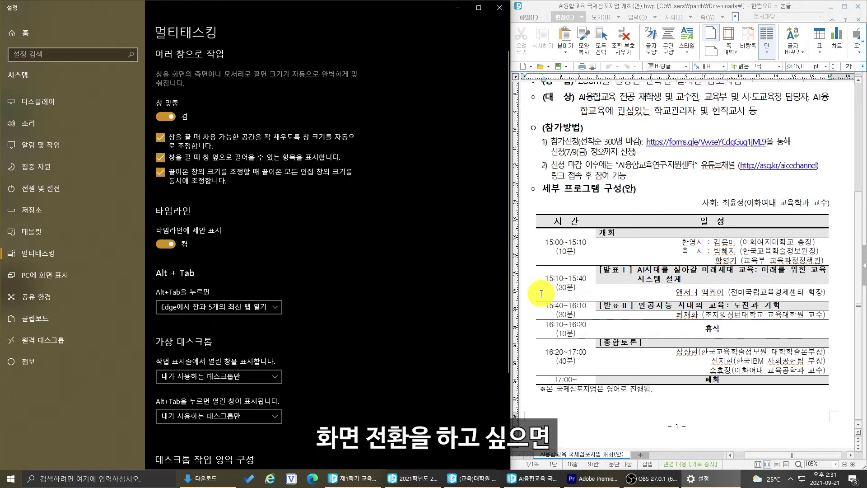
# - Cycle through the open windows and switch to the 2021학년도 2학기 교육대학원 논문대체학점 document
pyautogui.hotkey('alt', 'Tab')
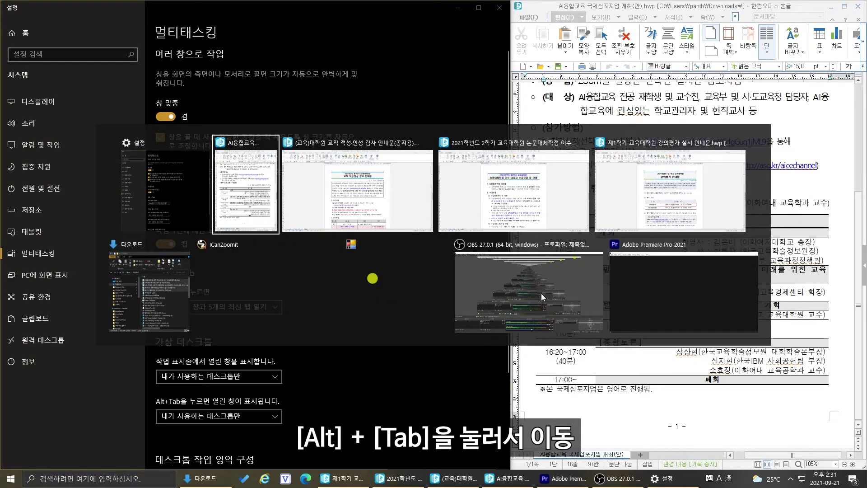
pyautogui.hotkey('alt', 'Tab')
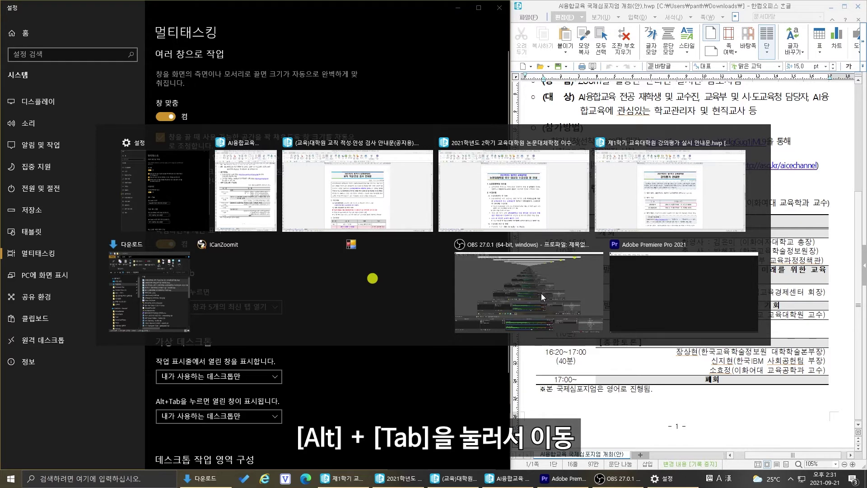
pyautogui.hotkey('alt', 'Tab')
pyautogui.hotkey('alt', 'Tab')
pyautogui.hotkey('alt', 'Tab')
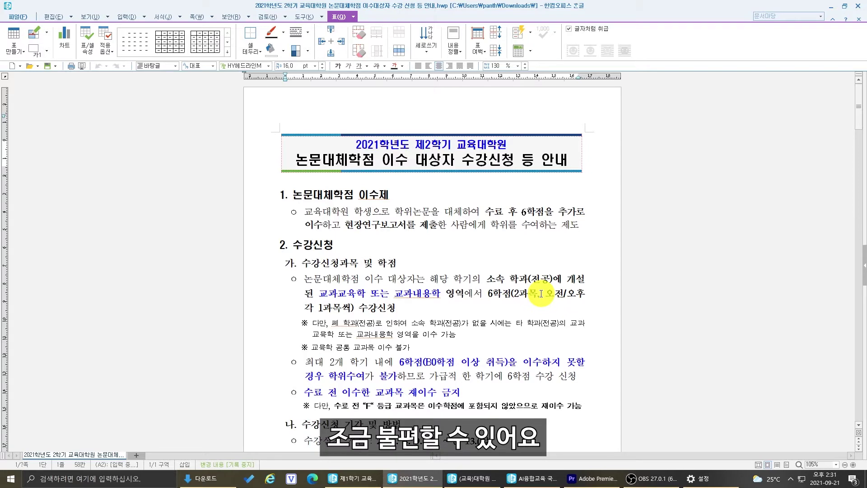
# - Cycle all the way round the open windows in the window switcher and switch to the 교직 적성·인성 검사 안내문 document
pyautogui.hotkey('alt', 'Tab')
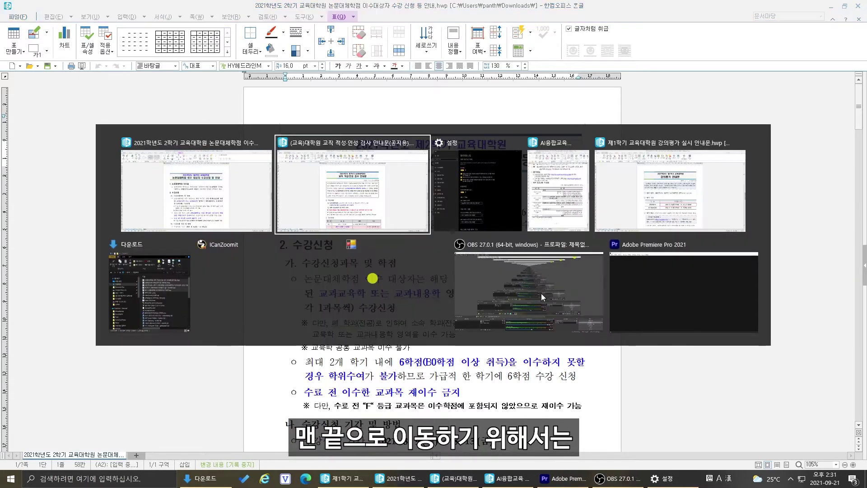
pyautogui.press('Tab')
pyautogui.press('Tab')
pyautogui.press('Tab')
pyautogui.press('Tab')
pyautogui.press('Tab')
pyautogui.press('Tab')
pyautogui.press('Tab')
pyautogui.press('Tab')
pyautogui.press('Tab')
pyautogui.press('Tab')
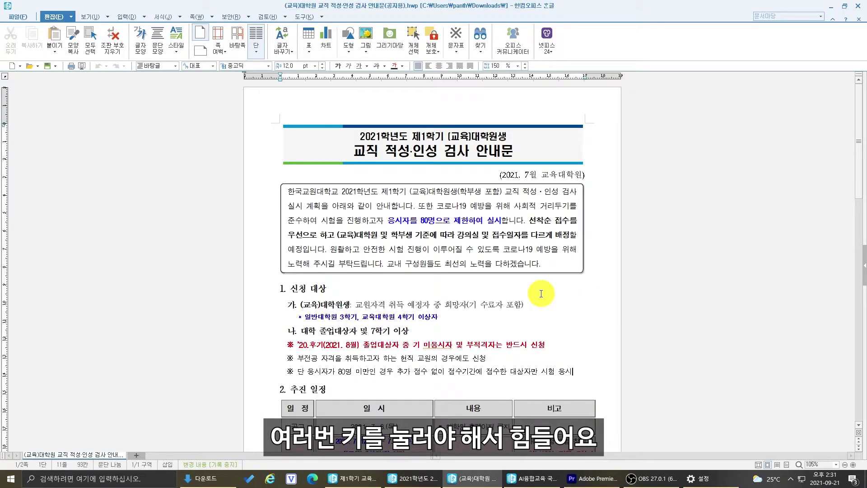
# - Pick the 제1학기 교육대학원 강의평가 document from a window switcher that stays open, and look through the recent activity timeline in Task View
pyautogui.hotkey('ctrl', 'alt', 'Tab')
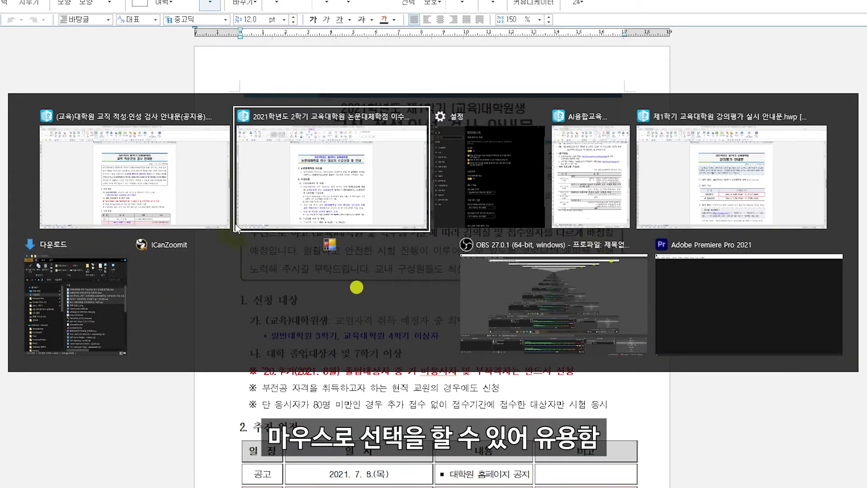
pyautogui.click(691, 194)
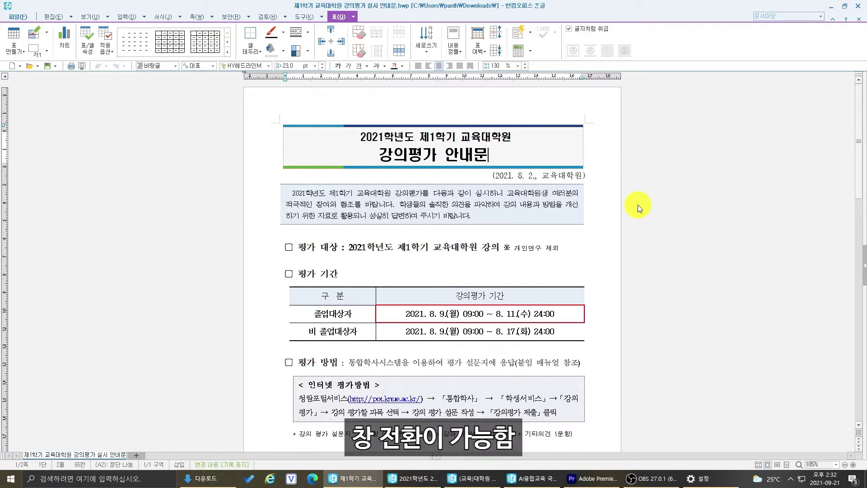
pyautogui.press('super+Tab')
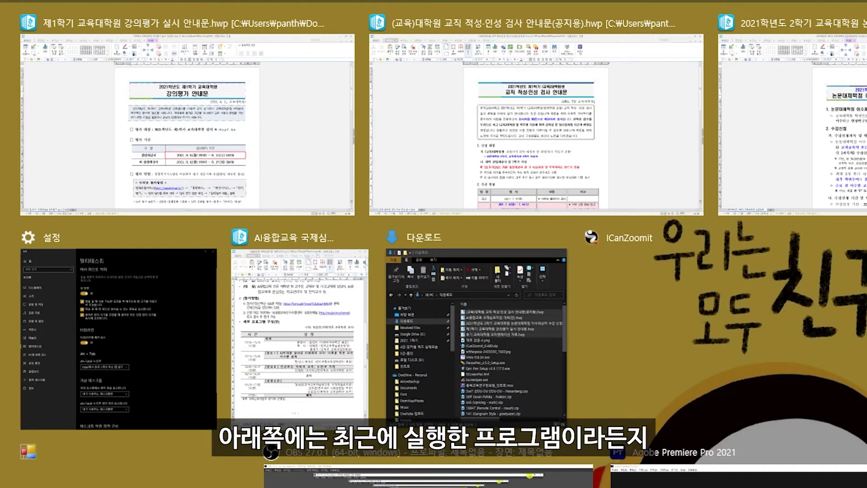
pyautogui.scroll(-10, 434, 244)
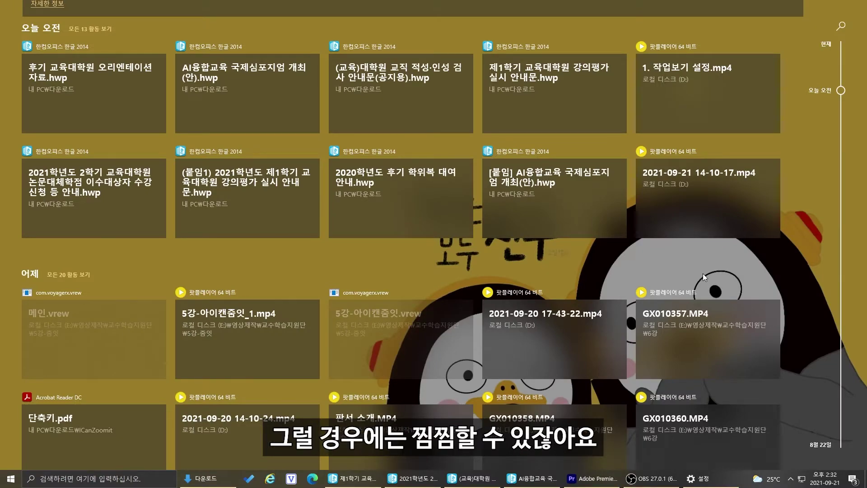
# - Search Windows for 개인 정보, open 개인 정보 설정 and go to its 활동 기록 page
pyautogui.click(132, 478)
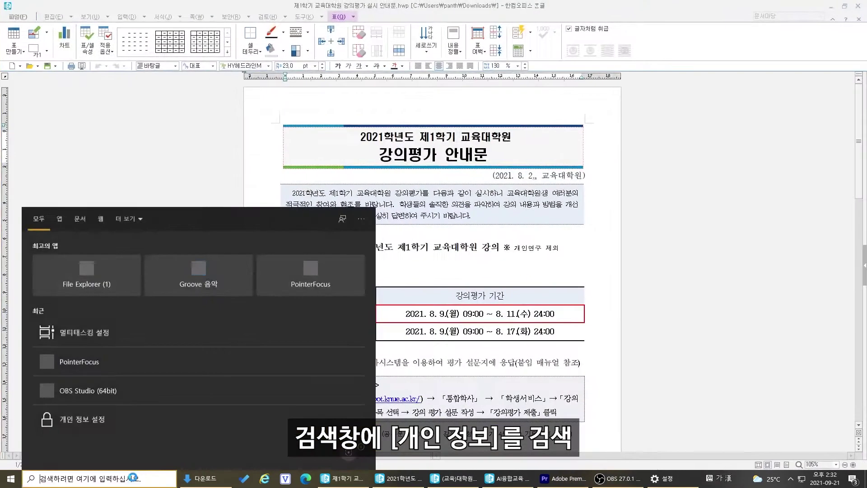
pyautogui.write('ㄱ')
pyautogui.write('인 정보')
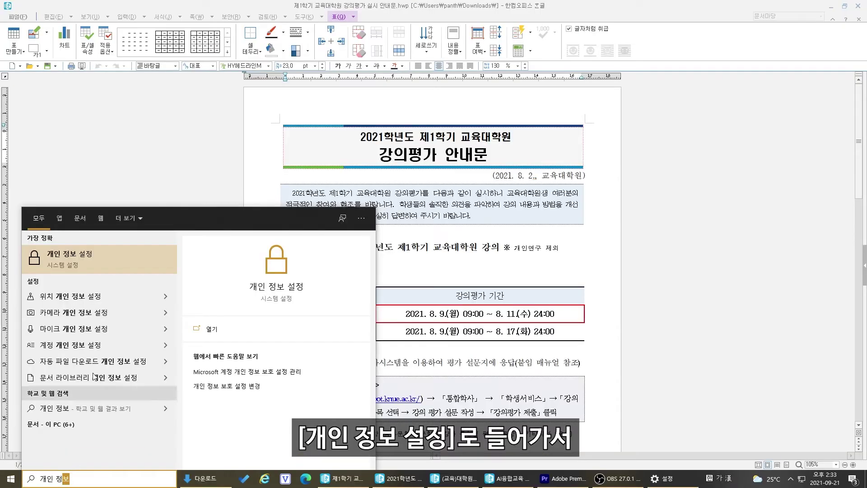
pyautogui.click(125, 258)
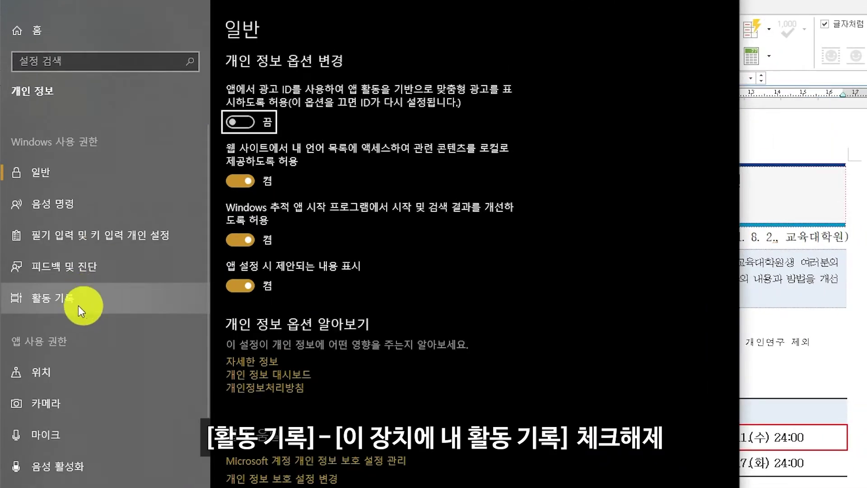
pyautogui.click(88, 302)
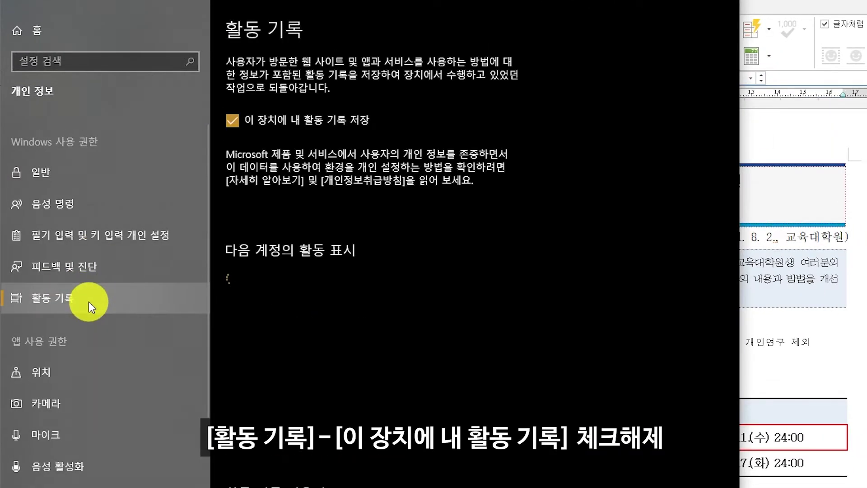
# - Disable 이 장치에 내 활동 기록 저장 and turn off the activity display for all four listed accounts
pyautogui.click(238, 121)
pyautogui.click(482, 322)
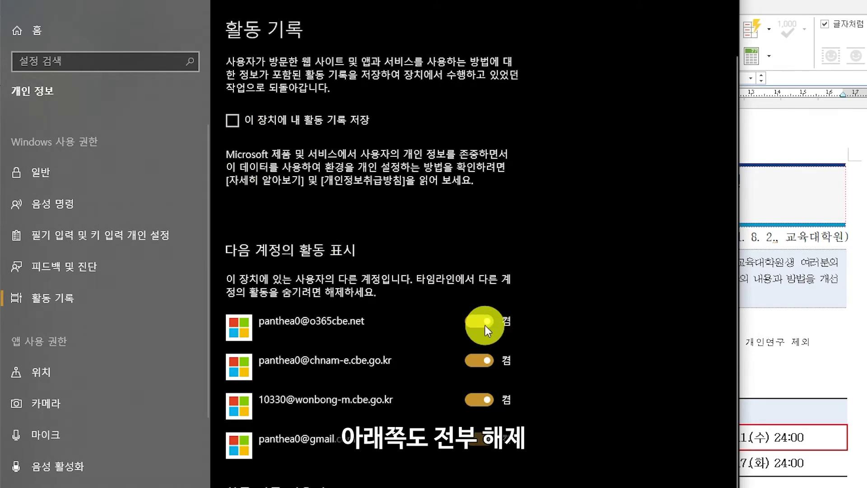
pyautogui.click(480, 354)
pyautogui.click(476, 400)
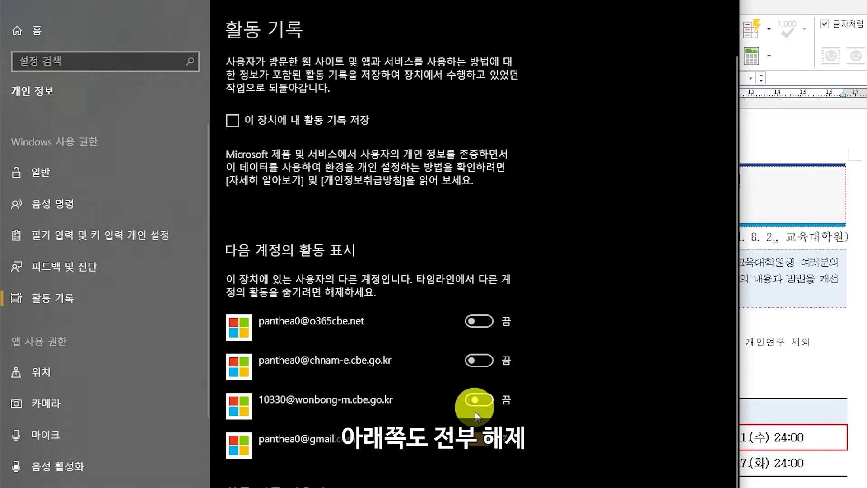
pyautogui.click(475, 443)
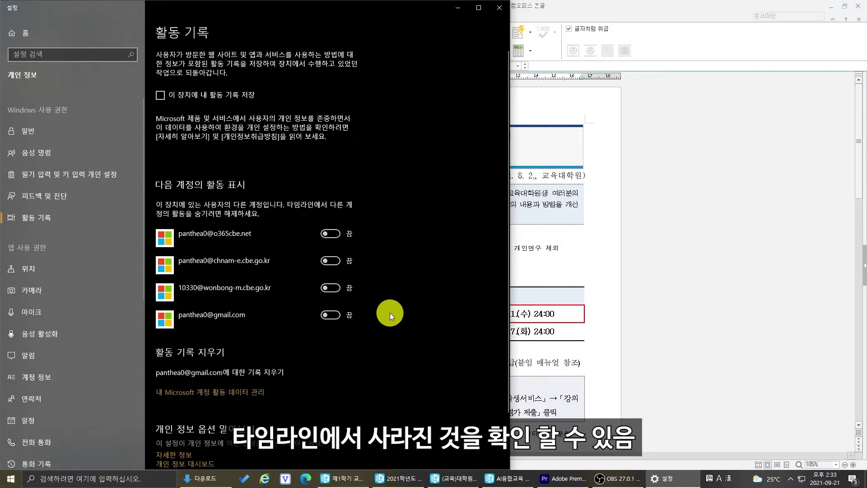
# - Check the timeline below the open windows in Task View for past activities
pyautogui.press('super+Tab')
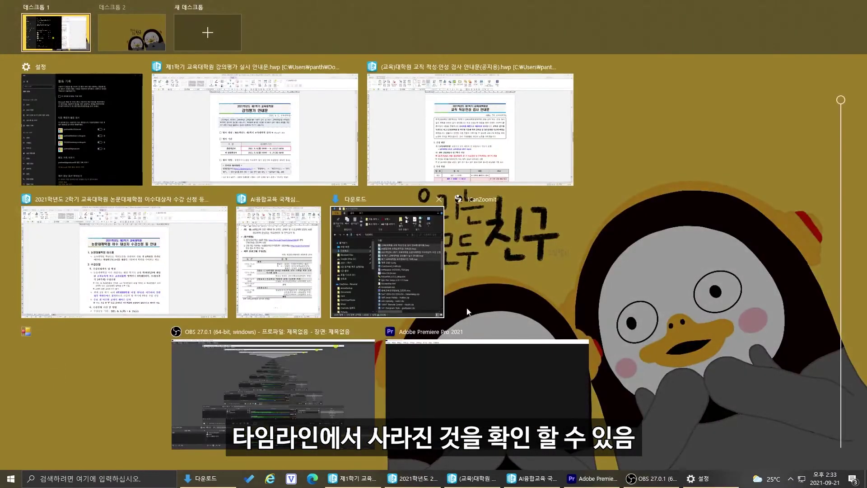
pyautogui.scroll(-2, 607, 295)
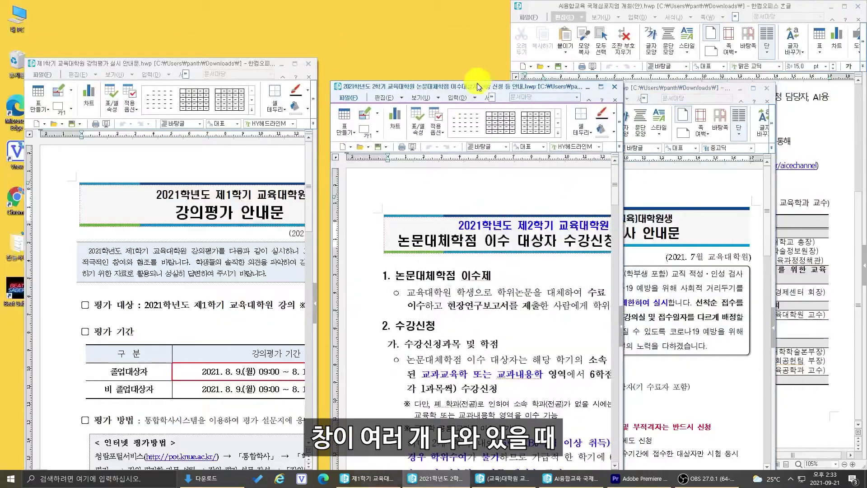
# - Shake the AI융합교육 window to minimise and restore the other windows, and shake the 강의평가 안내문 window to minimise all others
pyautogui.moveTo(630, 10); pyautogui.dragTo(468, 97)
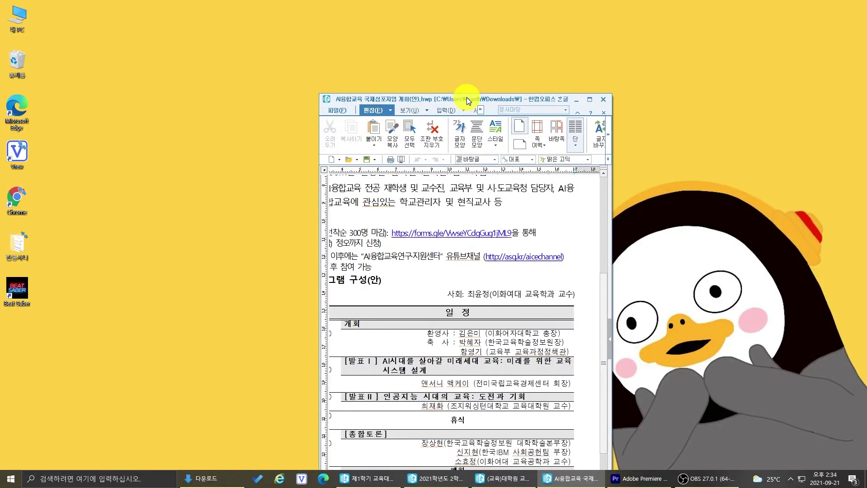
pyautogui.moveTo(467, 96)
pyautogui.mouseDown()
pyautogui.moveTo(280, 73)
pyautogui.moveTo(257, 58)
pyautogui.mouseUp()
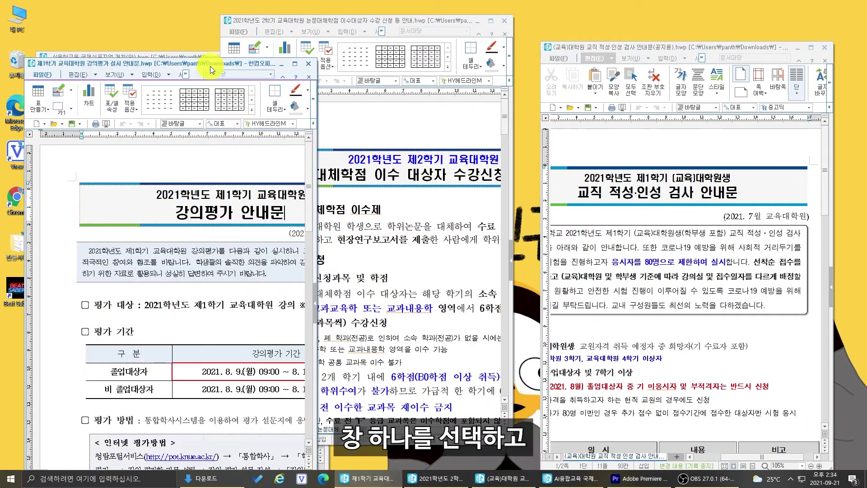
pyautogui.moveTo(168, 65); pyautogui.dragTo(482, 18)
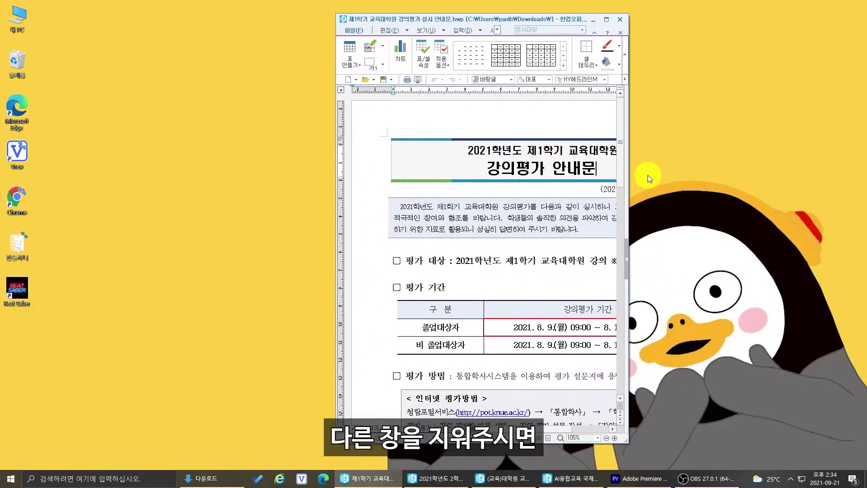
# - Restore the 논문대체학점, 교직 적성·인성 검사 and AI융합교육 document windows, and minimise all open windows at once
pyautogui.click(435, 479)
pyautogui.click(535, 479)
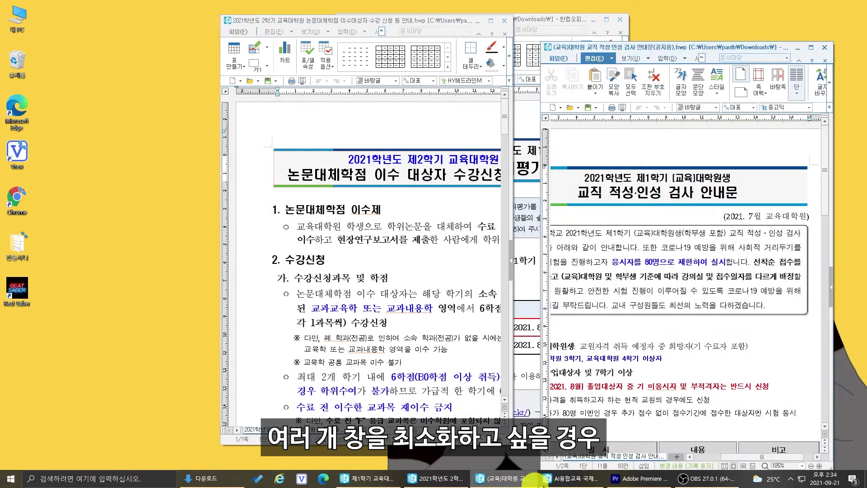
pyautogui.click(567, 479)
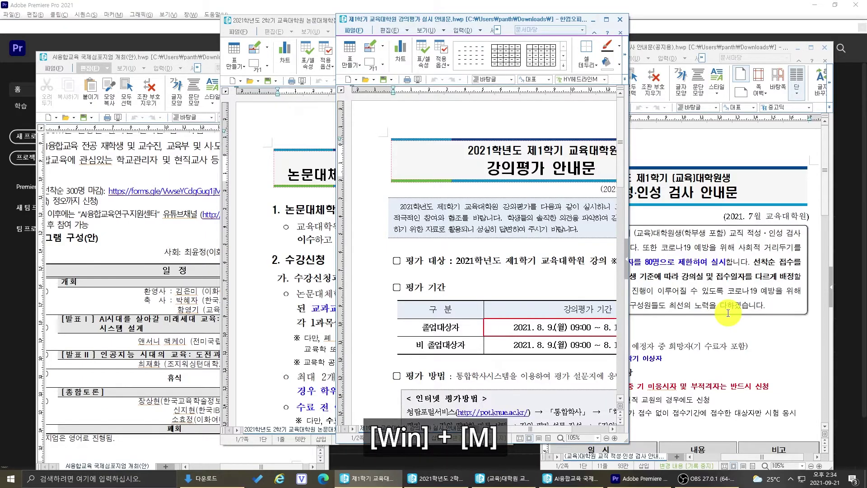
pyautogui.press('super+m')
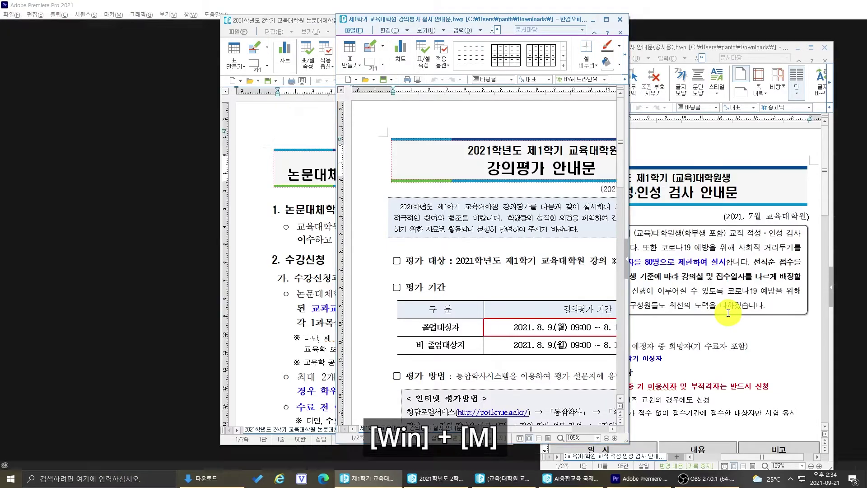
pyautogui.press('super+m')
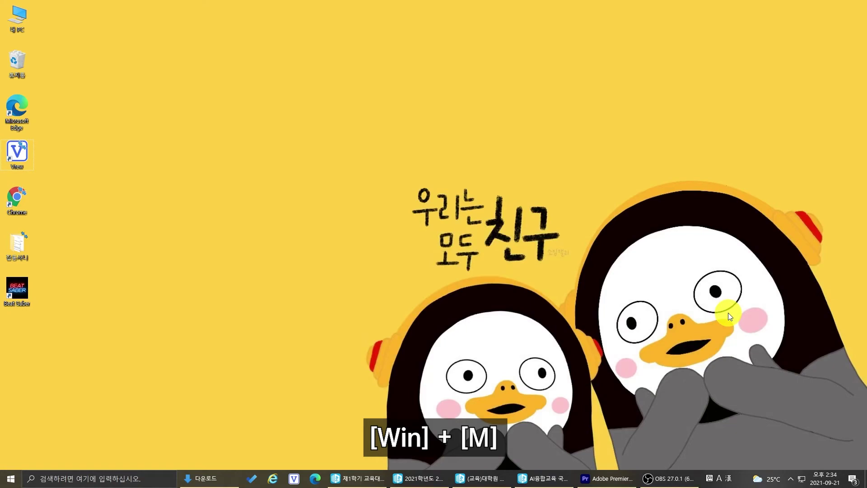
# - Restore the Adobe Premiere Pro window and the four document windows one by one, and show the desktop
pyautogui.click(636, 481)
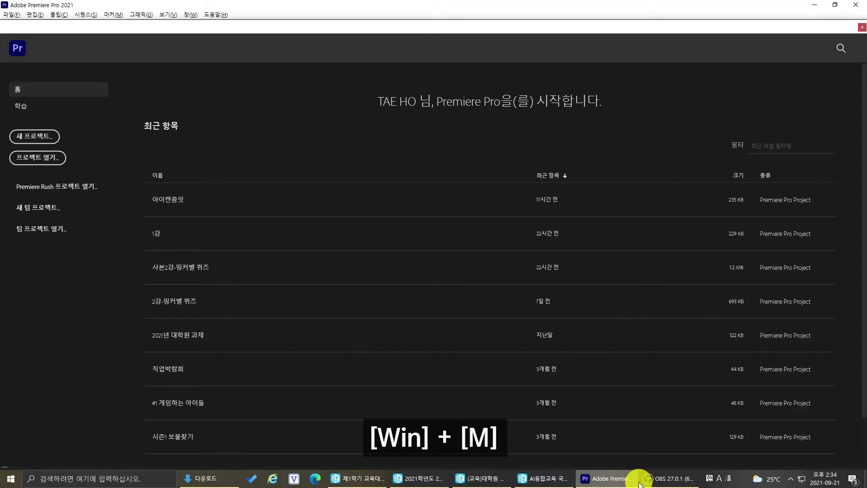
pyautogui.click(549, 479)
pyautogui.click(480, 479)
pyautogui.click(420, 479)
pyautogui.click(366, 478)
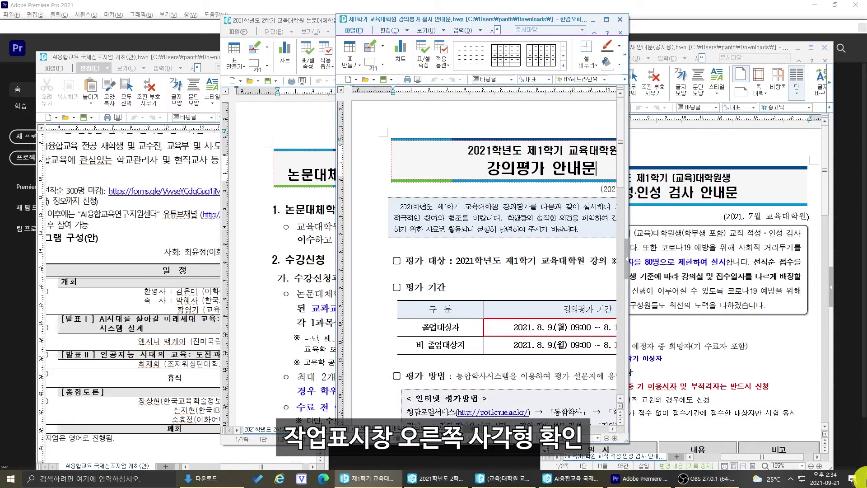
pyautogui.click(864, 478)
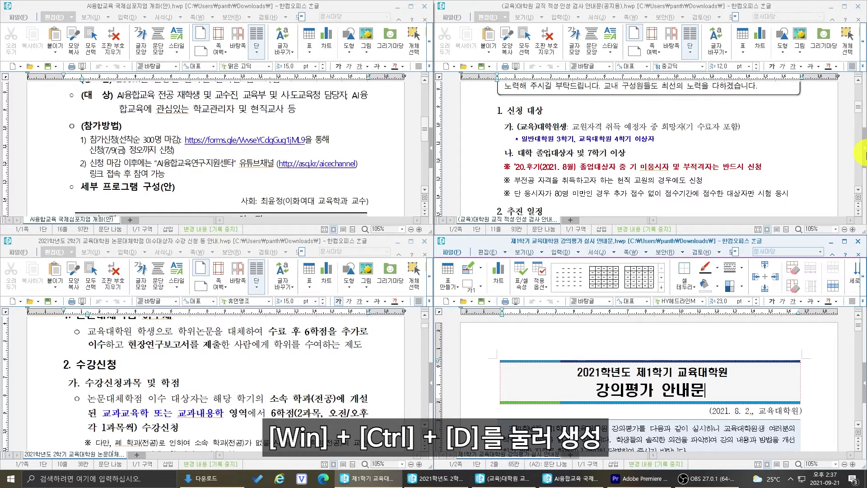
# - Create a new virtual desktop and switch back and forth between it and the original desktop, ending on the original
pyautogui.press('super+ctrl+d')
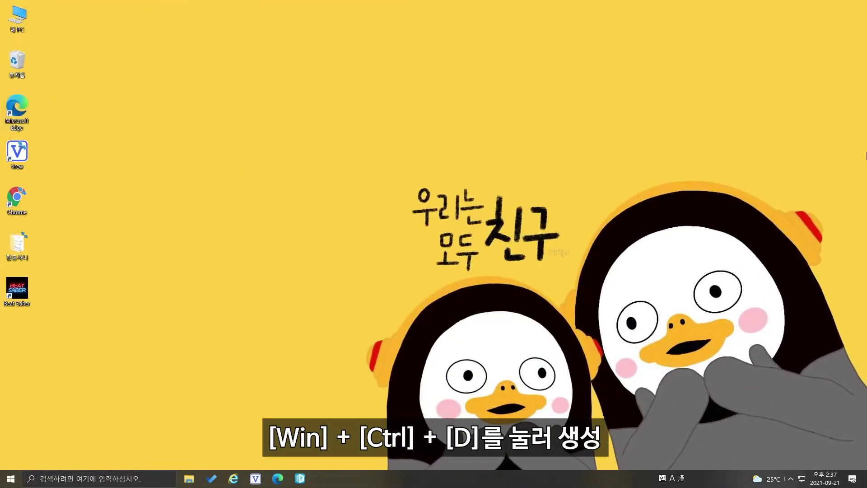
pyautogui.press('super+ctrl+Left')
pyautogui.press('super+ctrl+Right')
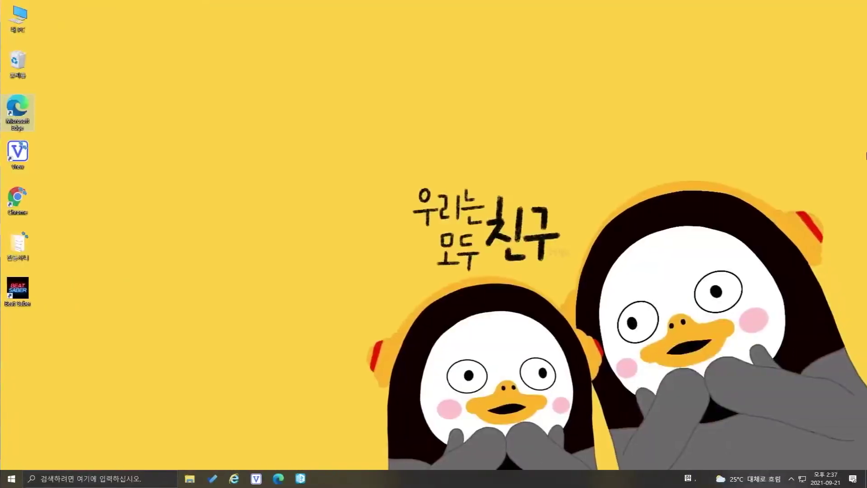
pyautogui.press('super+ctrl+Left')
pyautogui.press('super+ctrl+Right')
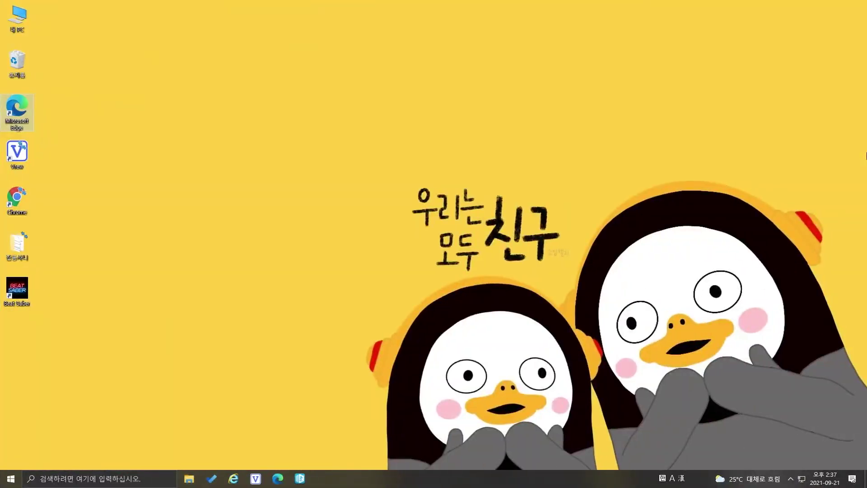
pyautogui.press('super+ctrl+Left')
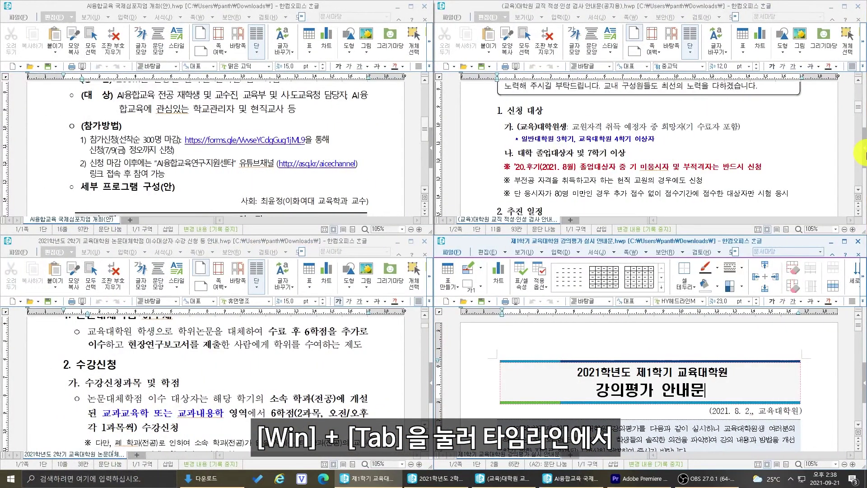
# - Add a third virtual desktop in Task View and return to 데스크톱 1
pyautogui.press('super+Tab')
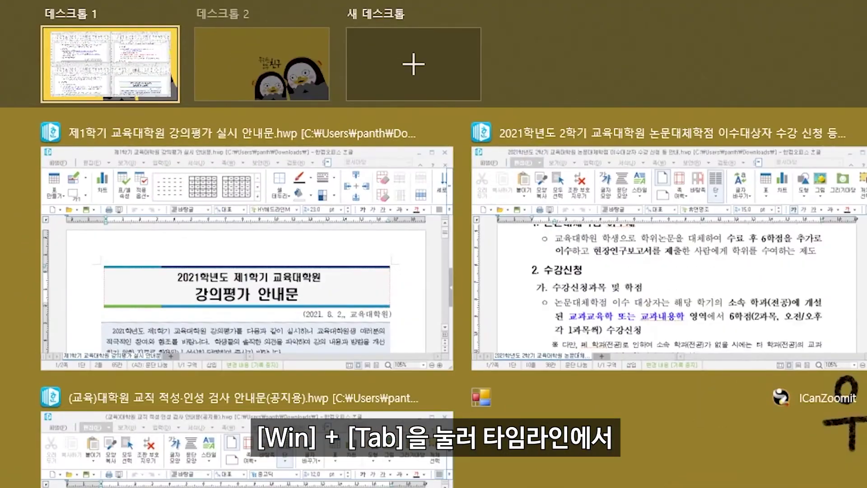
pyautogui.click(379, 45)
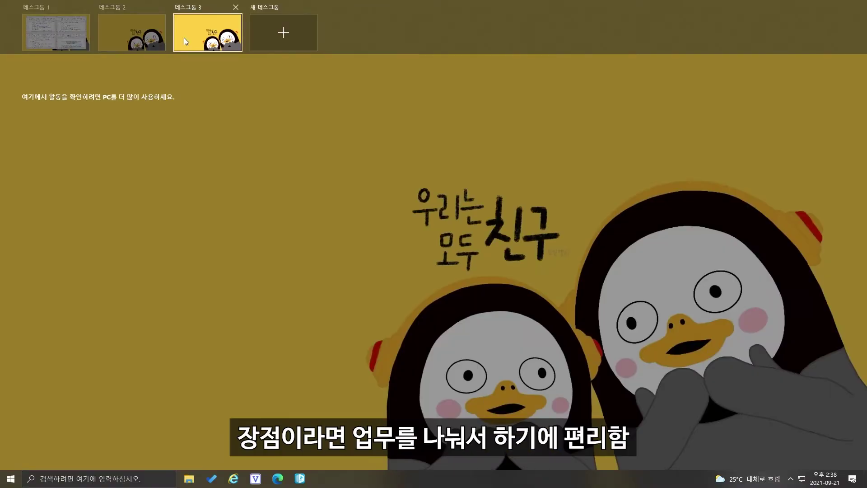
pyautogui.click(336, 232)
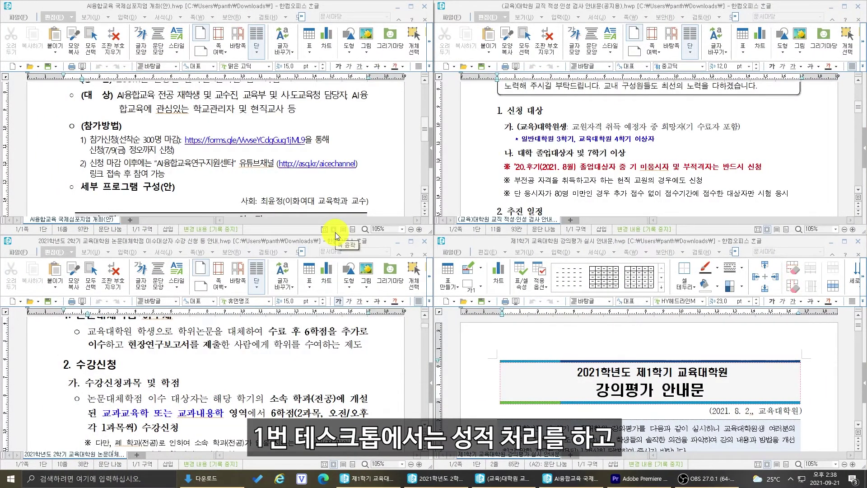
# - Open Microsoft Edge on 데스크톱 2 and the 내 PC window on 데스크톱 3
pyautogui.press('ctrl+super+Right')
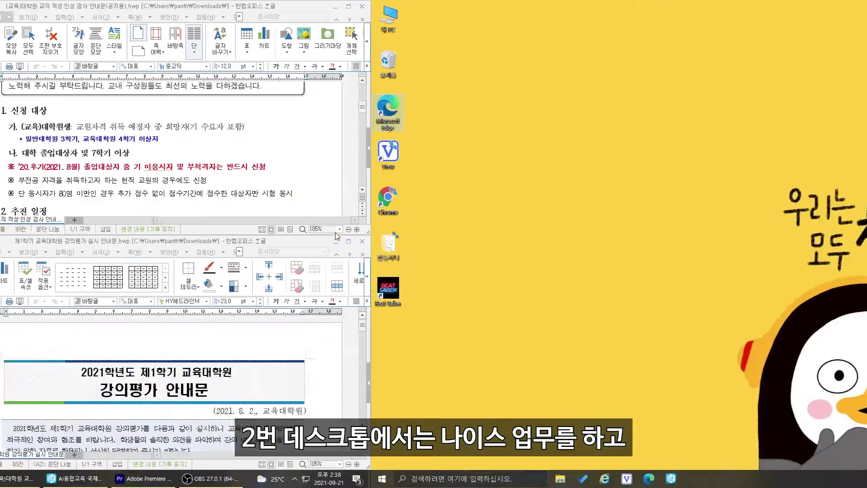
pyautogui.doubleClick(16, 108)
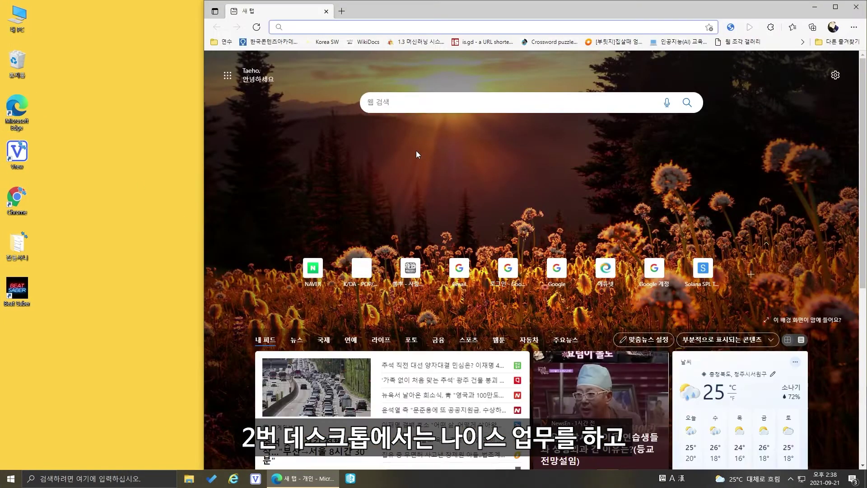
pyautogui.press('ctrl+super+Right')
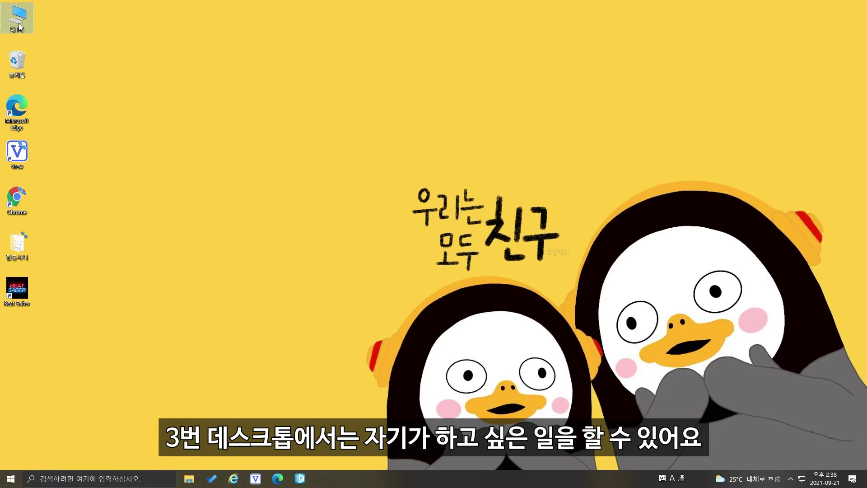
pyautogui.doubleClick(18, 20)
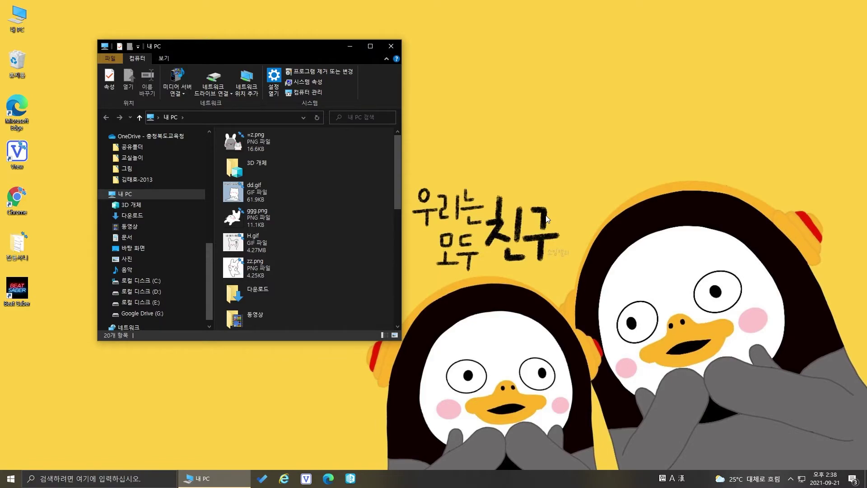
# - Switch from 데스크톱 3 through to 데스크톱 1 and back again to 데스크톱 3
pyautogui.press('super+ctrl+Left')
pyautogui.press('super+ctrl+Left')
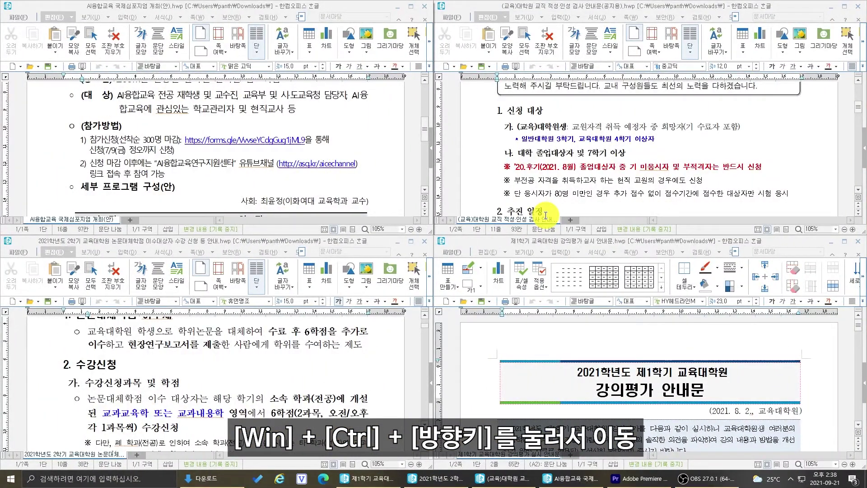
pyautogui.press('super+ctrl+Right')
pyautogui.press('super+ctrl+Right')
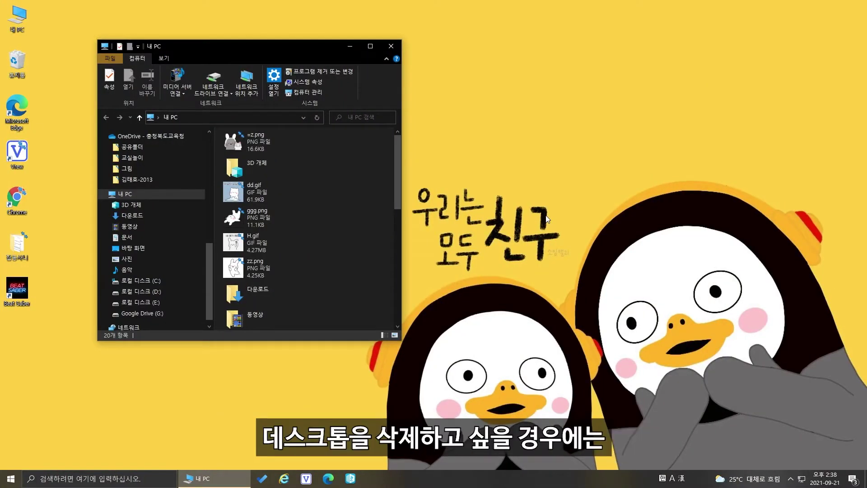
# - Show the virtual desktops in Task View, return to 데스크톱 3 and delete it
pyautogui.press('super+Tab')
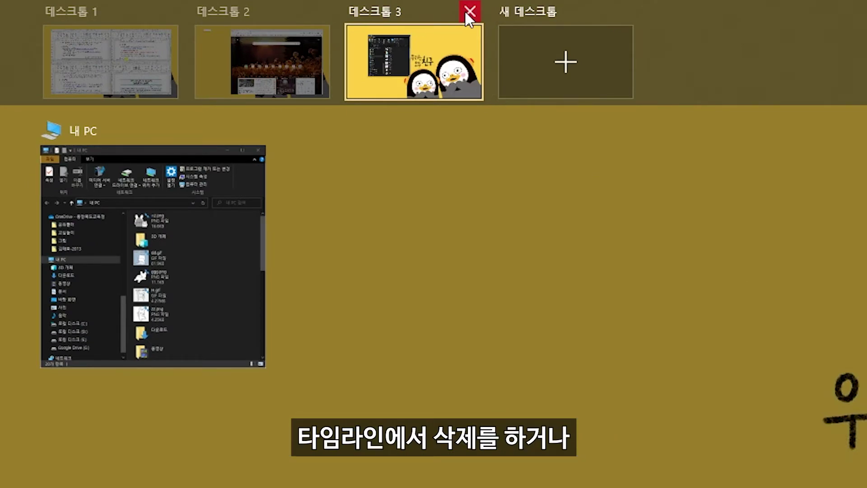
pyautogui.click(668, 460)
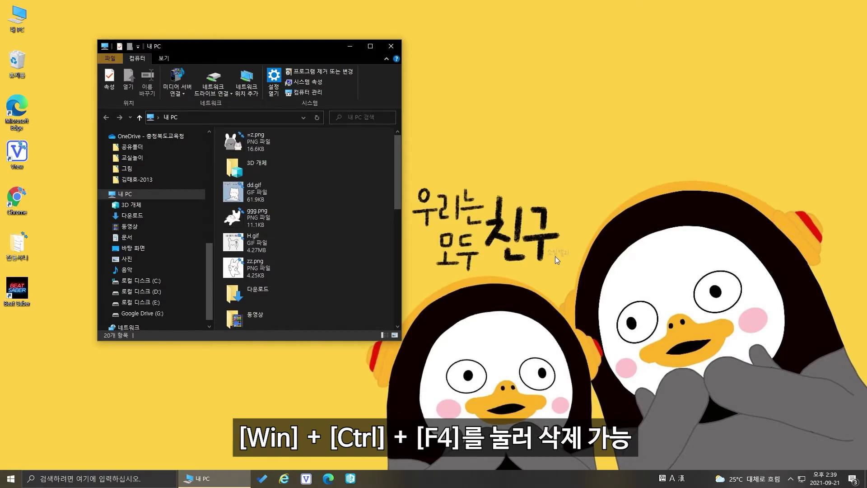
pyautogui.press('super+ctrl+F4')
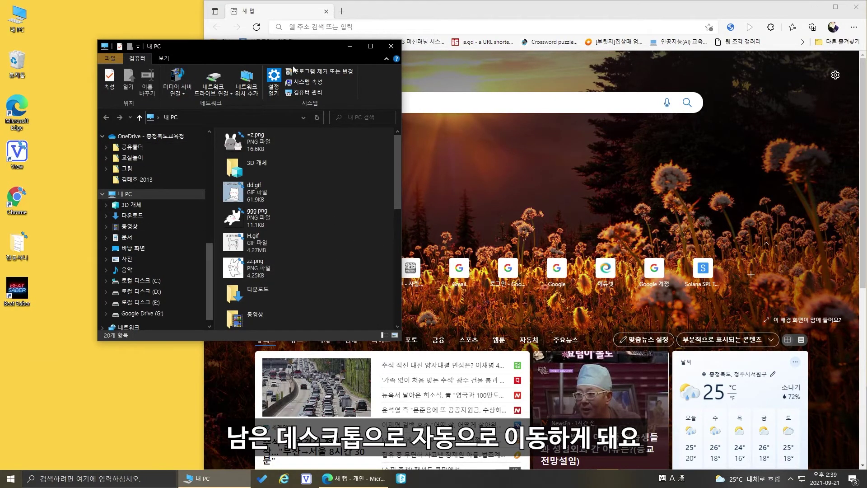
# - Delete 데스크톱 2 in Task View and leave Task View on the remaining desktop
pyautogui.press('super+Tab')
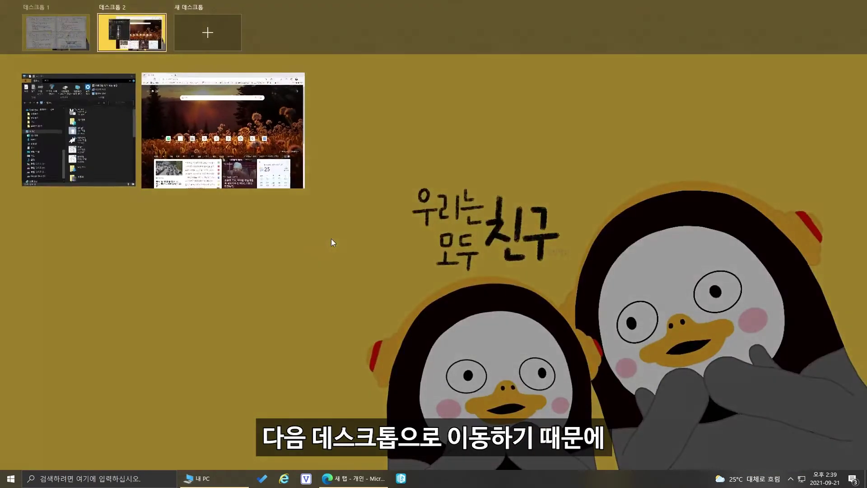
pyautogui.click(160, 8)
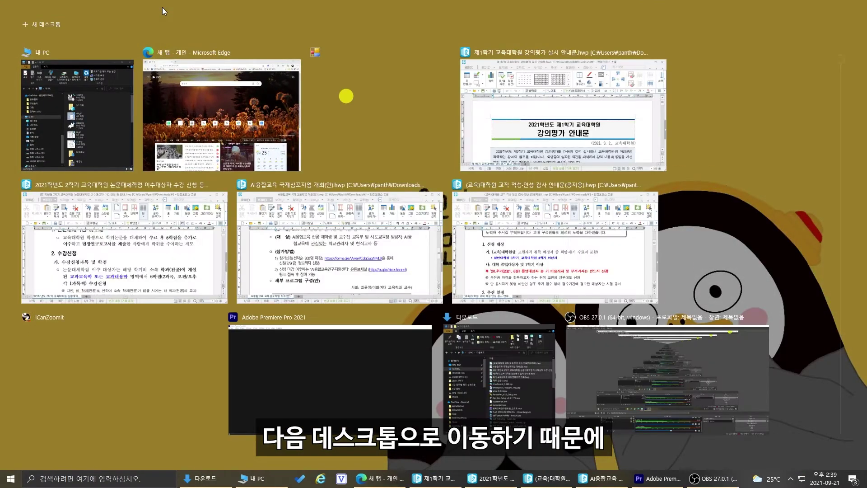
pyautogui.click(344, 93)
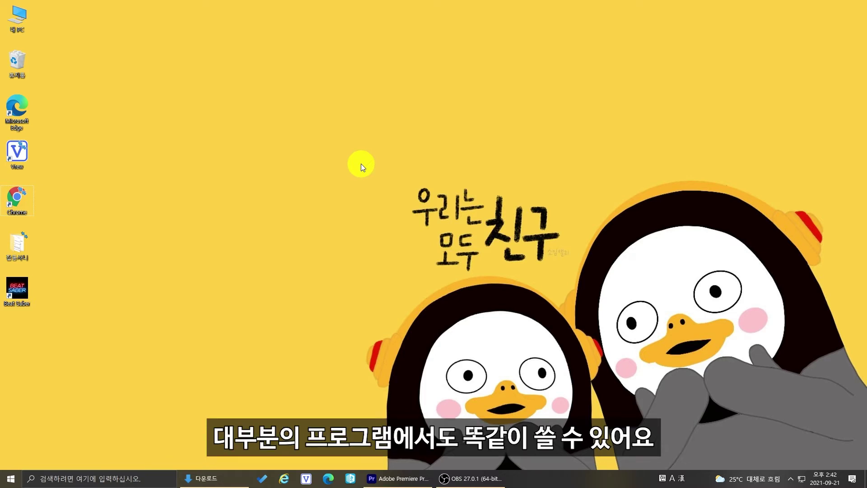
# - Create a new text document on the desktop, open it and enter "안녕하세요!"
pyautogui.rightClick(361, 164)
pyautogui.moveTo(441, 258)
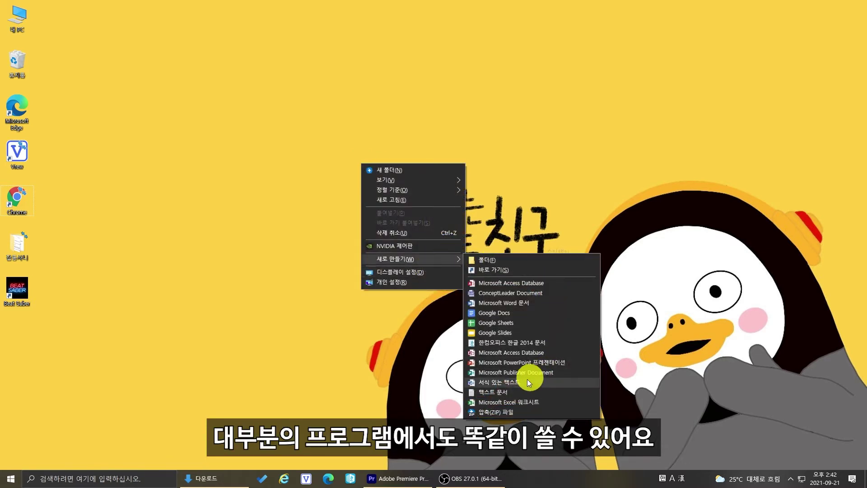
pyautogui.click(516, 390)
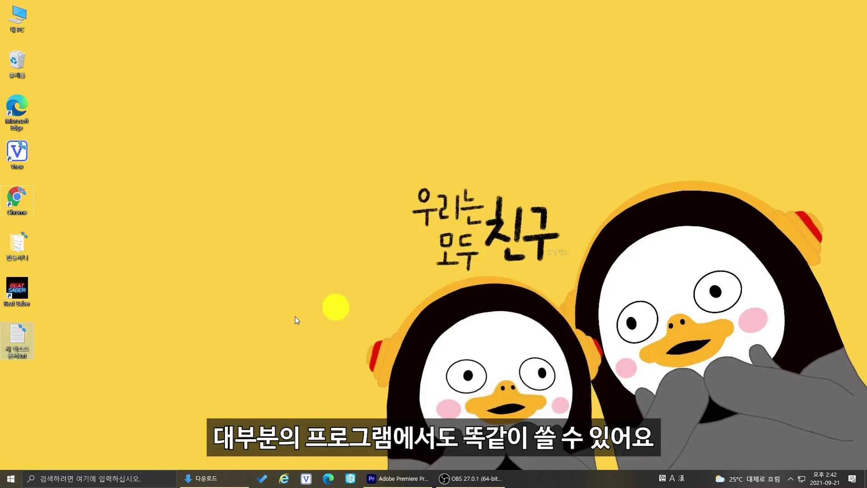
pyautogui.doubleClick(15, 337)
pyautogui.write('안녕하세요!')
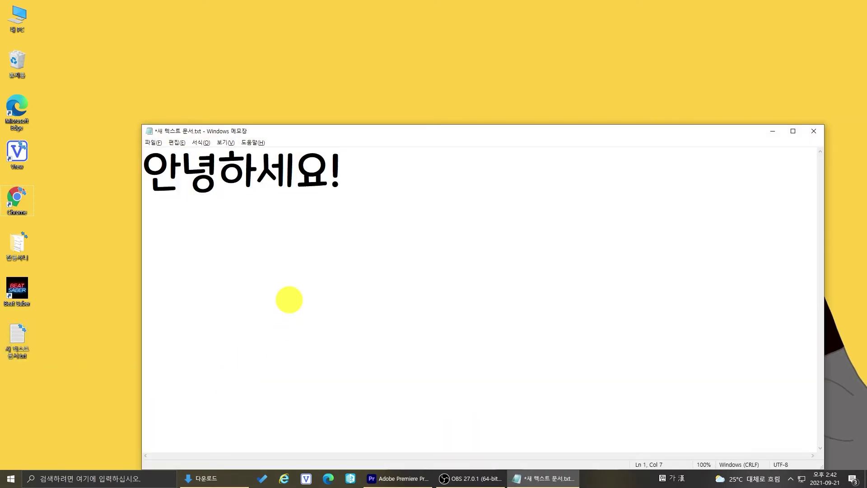
# - Copy the 안녕하세요! line and paste it twice after the original on the same line
pyautogui.hotkey('shift', 'Home')
pyautogui.hotkey('ctrl', 'c')
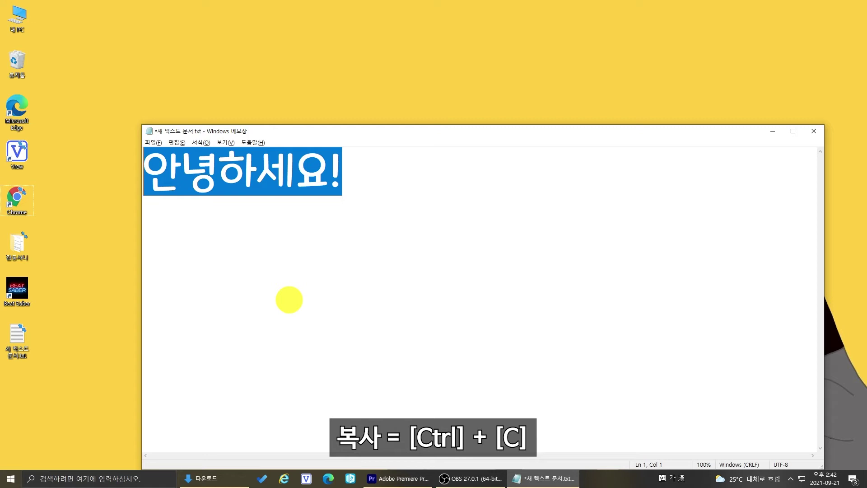
pyautogui.press('End')
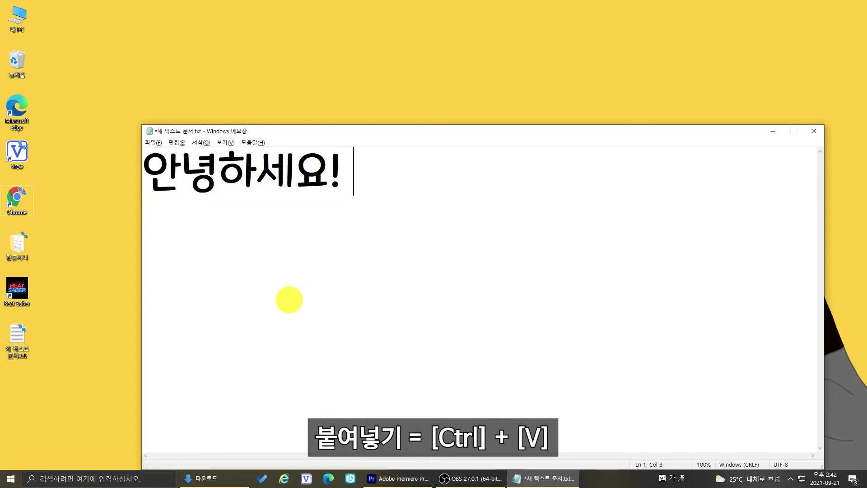
pyautogui.hotkey('ctrl', 'v')
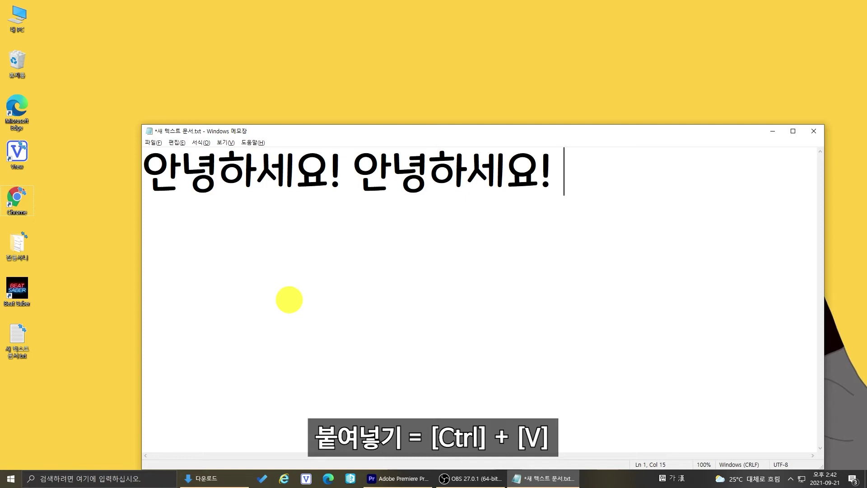
pyautogui.hotkey('ctrl', 'v')
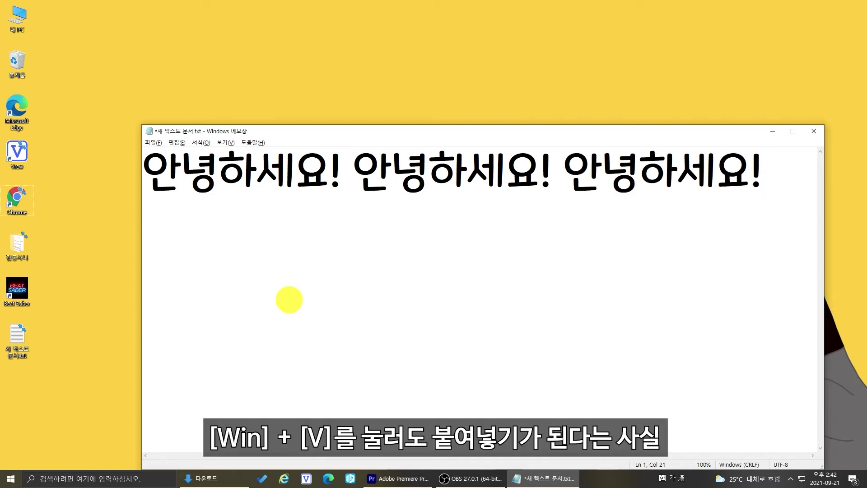
# - Start a second line in the text document and paste 안녕하세요! there from the clipboard history
pyautogui.press('Return')
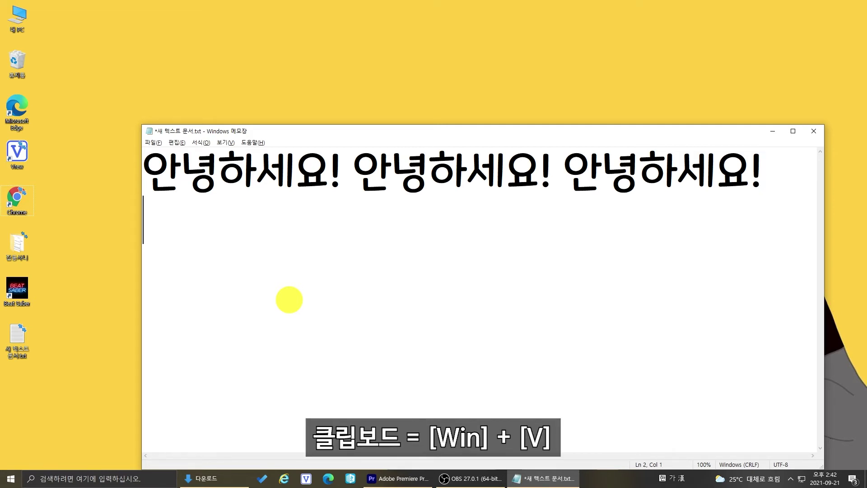
pyautogui.press('super+v')
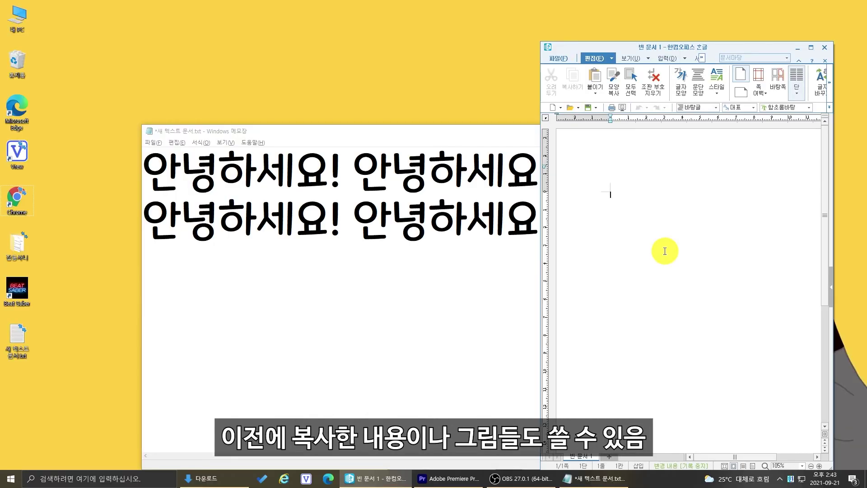
# - Insert 안녕하세요! and the copied penguin chat image from the clipboard history into the blank 한글 document
pyautogui.press('super+v')
pyautogui.click(650, 276)
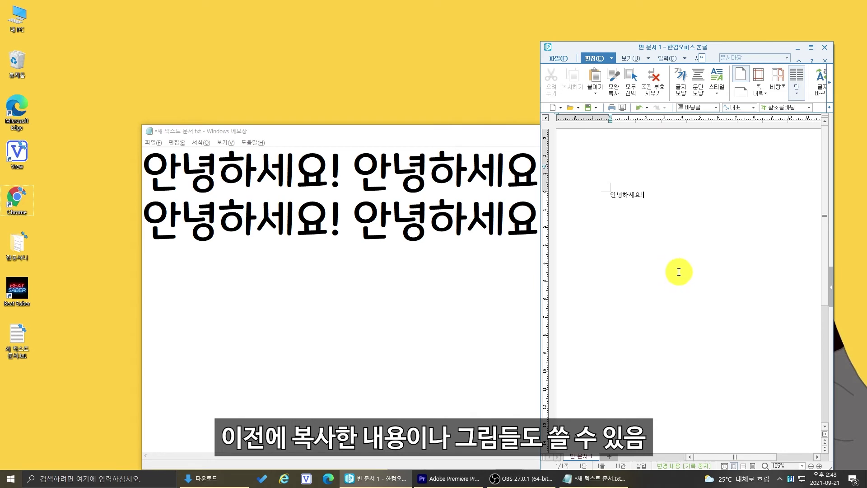
pyautogui.press('super+v')
pyautogui.click(643, 313)
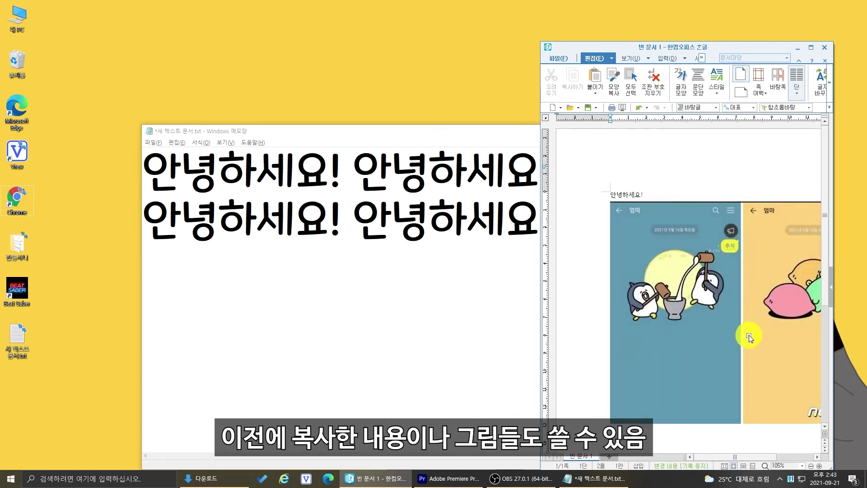
pyautogui.scroll(-5, 732, 330)
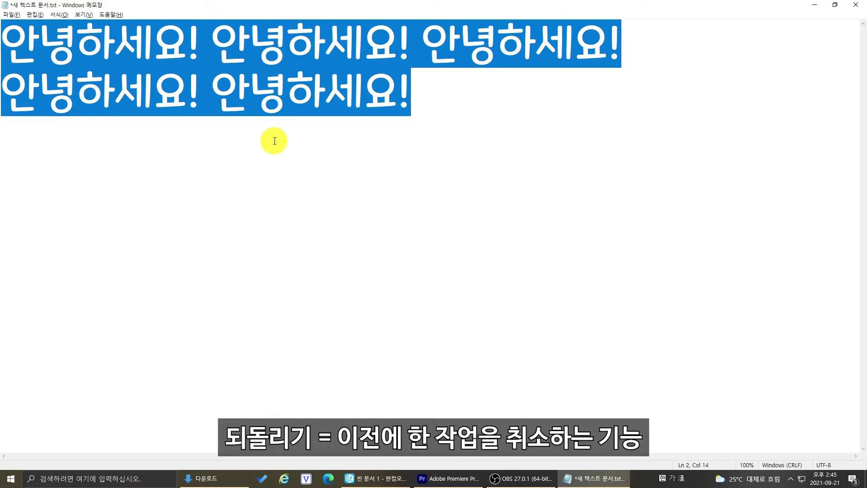
# - Undo the last two edits in the Notepad text document and redo one
pyautogui.hotkey('ctrl', 'z')
pyautogui.hotkey('ctrl', 'z')
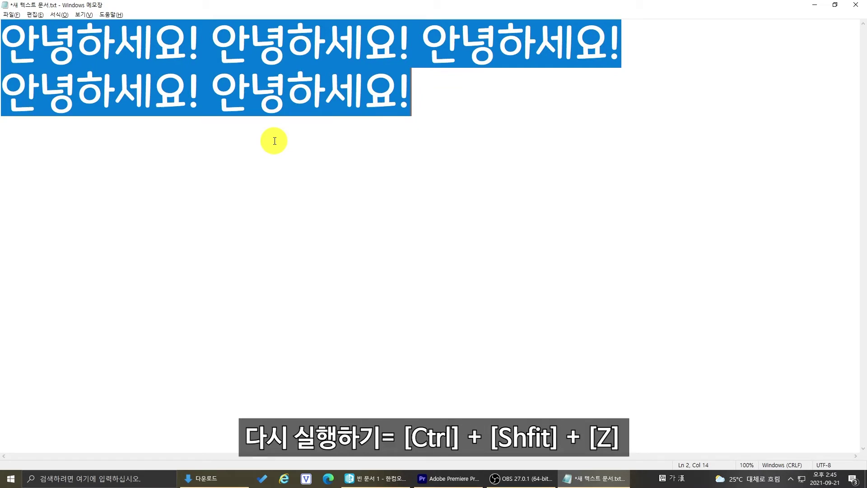
pyautogui.hotkey('ctrl', 'shift', 'z')
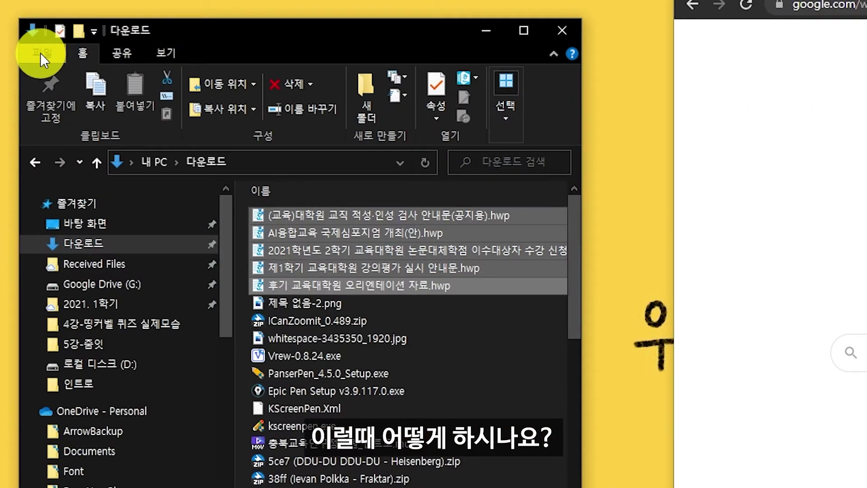
# - Open five more File Explorer windows of the 다운로드 folder, moving the first new one slightly lower
pyautogui.click(96, 53)
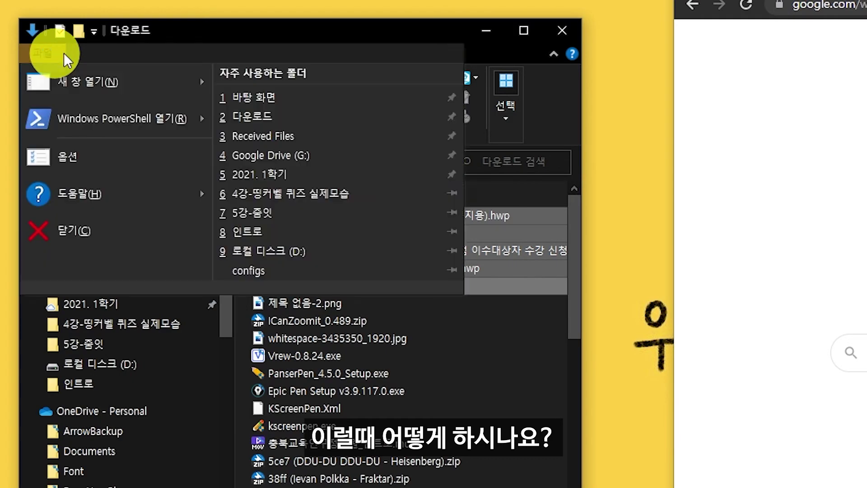
pyautogui.click(166, 89)
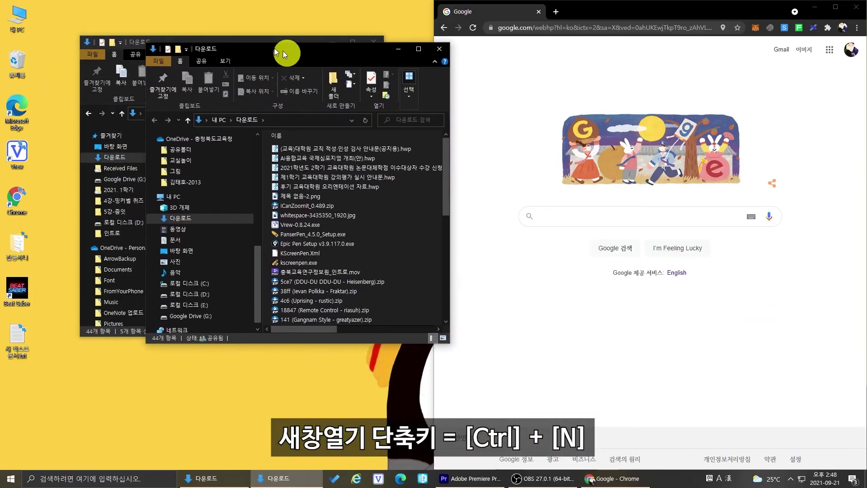
pyautogui.moveTo(395, 47); pyautogui.dragTo(386, 89)
pyautogui.hotkey('ctrl', 'n')
pyautogui.hotkey('ctrl', 'n')
pyautogui.hotkey('ctrl', 'n')
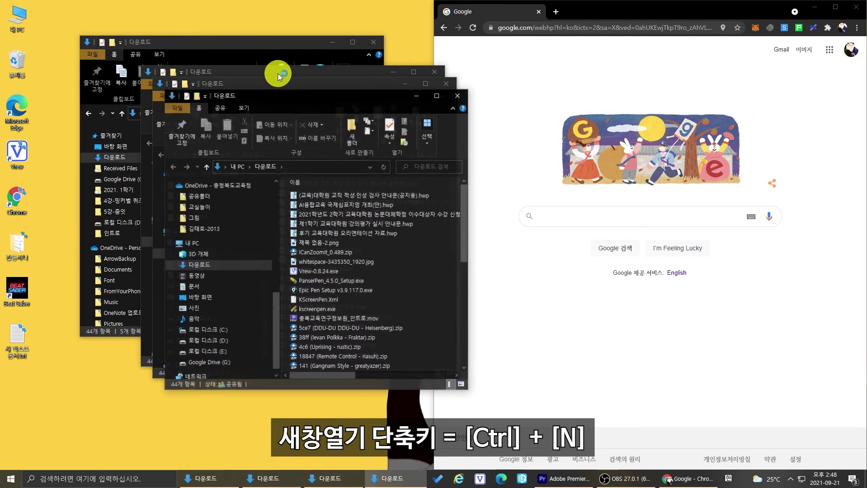
pyautogui.hotkey('ctrl', 'n')
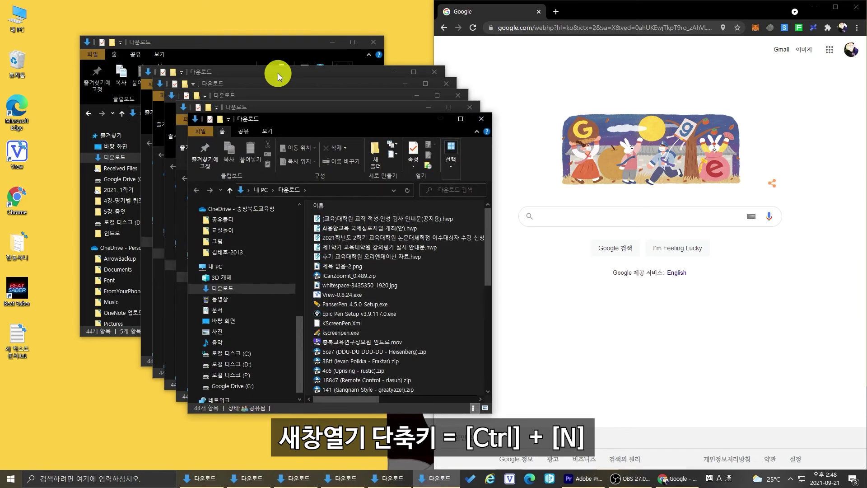
# - Switch to the Chrome browser and open a new browser window
pyautogui.click(641, 77)
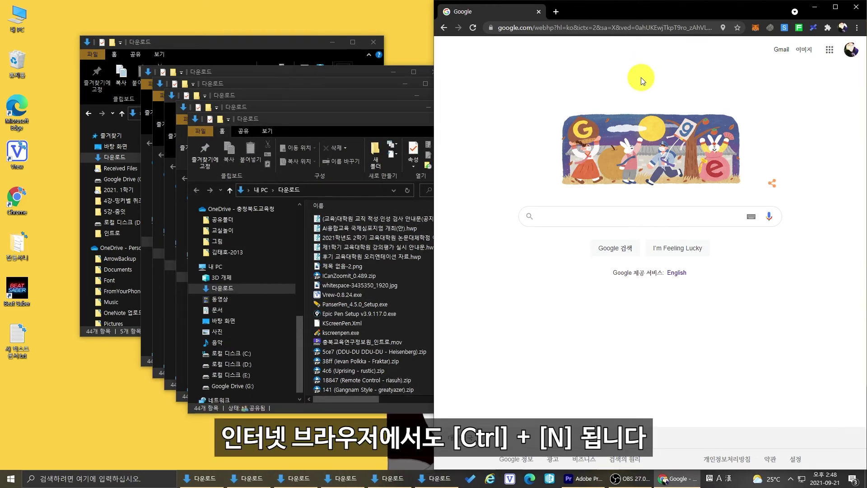
pyautogui.hotkey('ctrl', 'n')
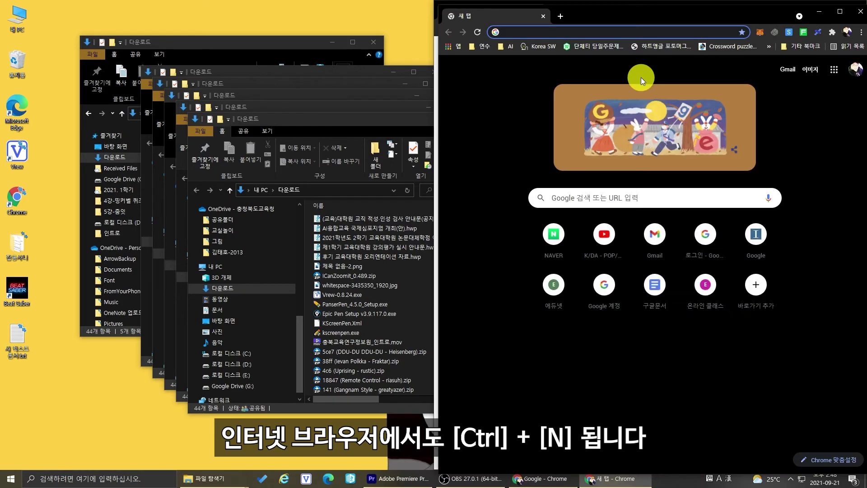
# - Open two more new browser windows
pyautogui.hotkey('ctrl', 'n')
pyautogui.hotkey('ctrl', 'n')
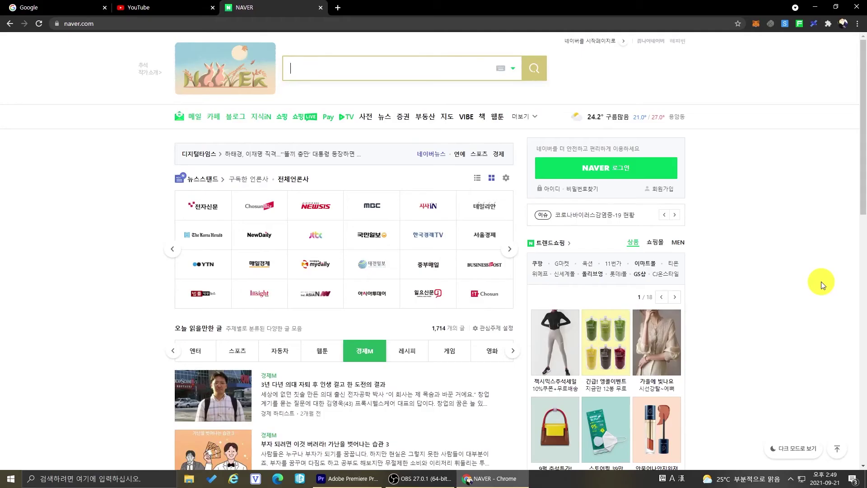
# - Cycle through the Google, YouTube and NAVER tabs, and close the YouTube tab
pyautogui.hotkey('ctrl', 'Tab')
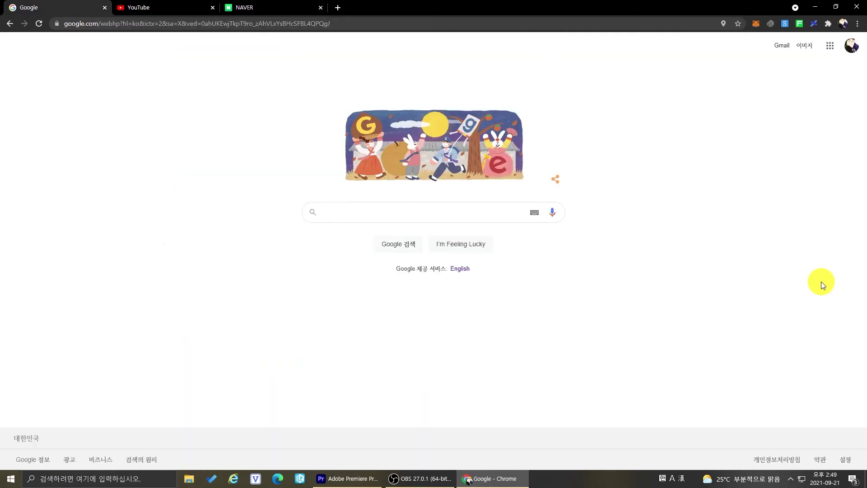
pyautogui.hotkey('ctrl', 'Tab')
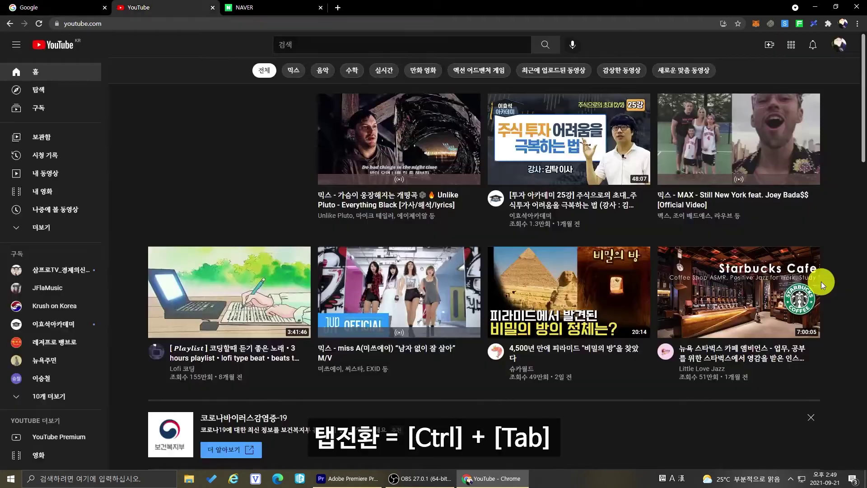
pyautogui.hotkey('ctrl', 'Tab')
pyautogui.hotkey('ctrl', 'Tab')
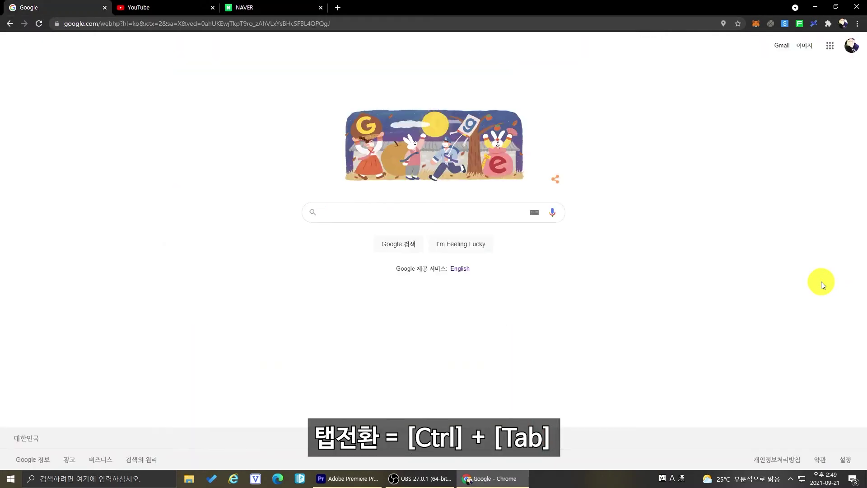
pyautogui.hotkey('ctrl', 'Tab')
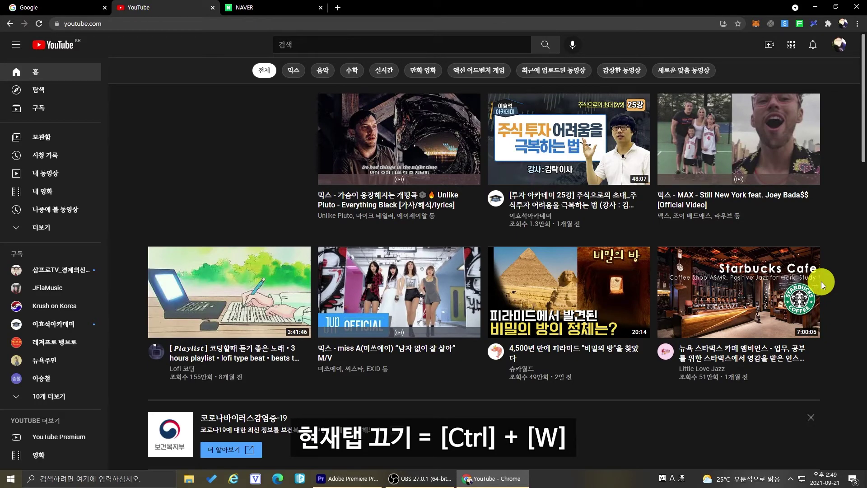
pyautogui.hotkey('ctrl', 'w')
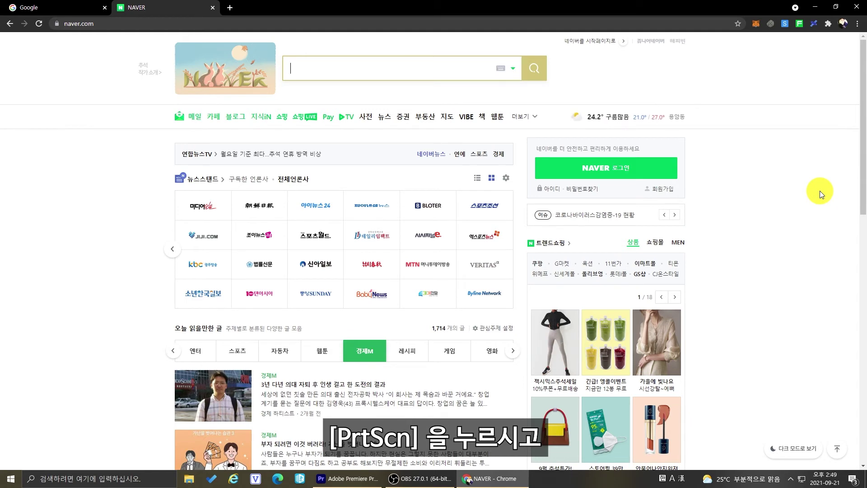
# - Find and open 그림판 through Windows search, and paste the captured NAVER screen into the blank canvas
pyautogui.click(126, 481)
pyautogui.write('글')
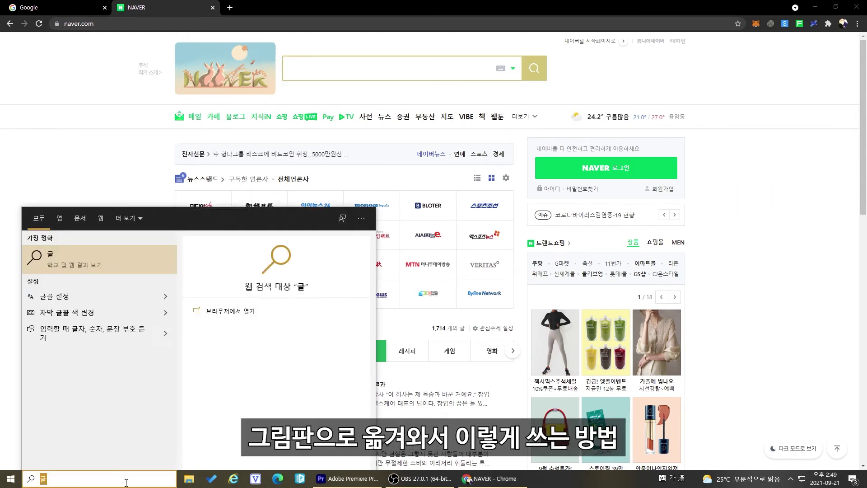
pyautogui.write('림판')
pyautogui.press('Return')
pyautogui.hotkey('ctrl', 'v')
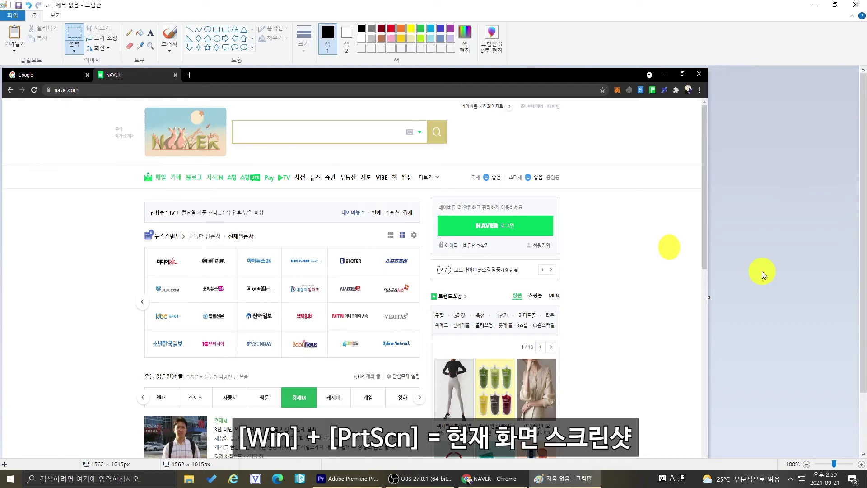
# - Take a screenshot of the entire current screen and paste it into 그림판
pyautogui.press('super+Print')
pyautogui.click(762, 272)
pyautogui.hotkey('ctrl', 'v')
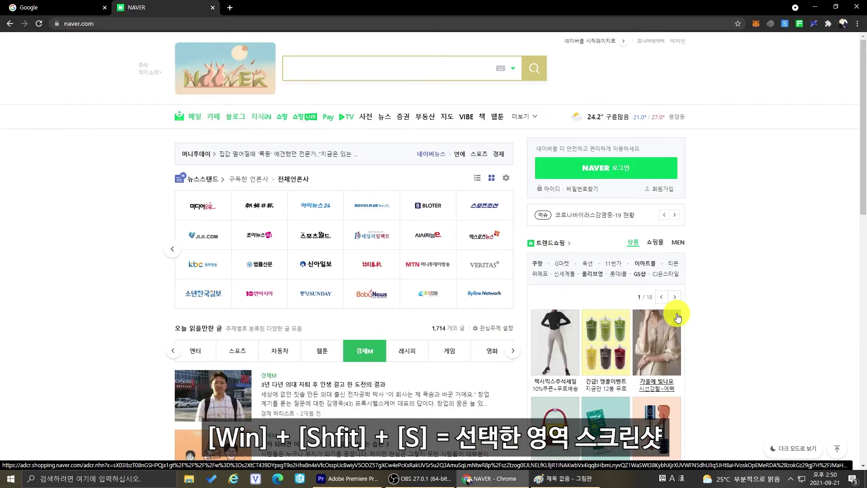
# - Capture a rectangular area of the NAVER page, from the logo down to the shopping items
pyautogui.press('super+shift+s')
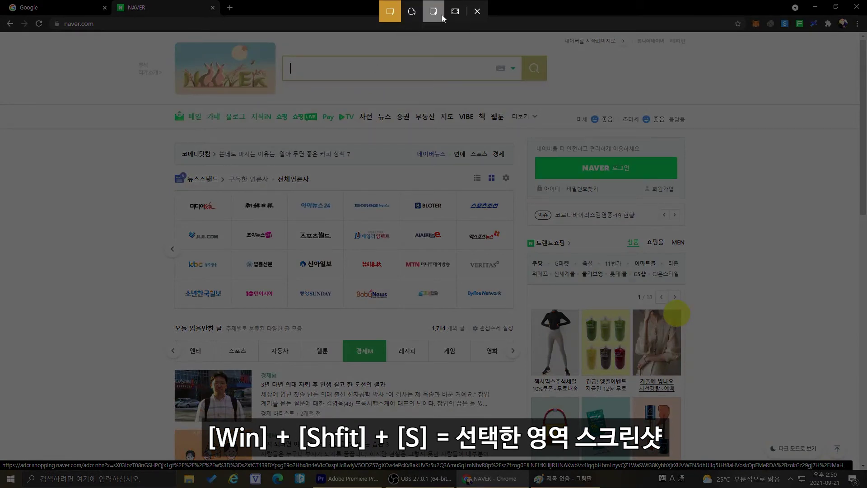
pyautogui.moveTo(153, 32)
pyautogui.mouseDown()
pyautogui.moveTo(254, 186)
pyautogui.moveTo(700, 411)
pyautogui.mouseUp()
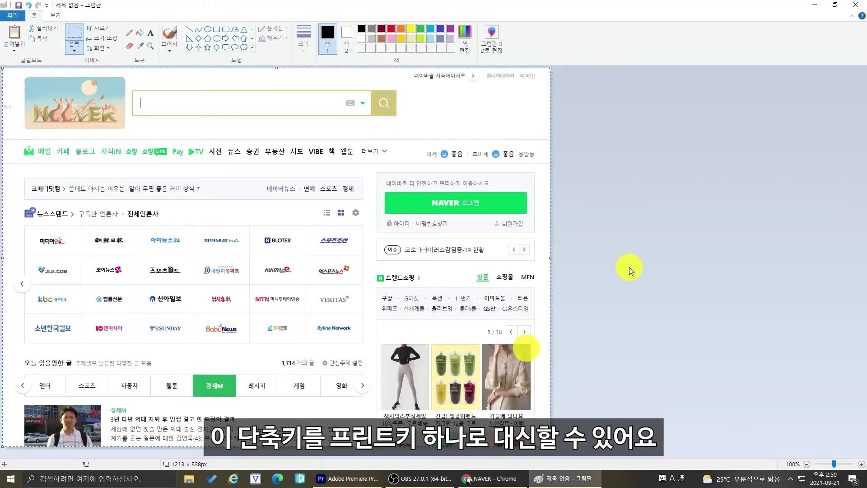
# - Open 접근성 키보드 설정 and turn on the option that uses the PrtScn button to open screen capture
pyautogui.click(88, 478)
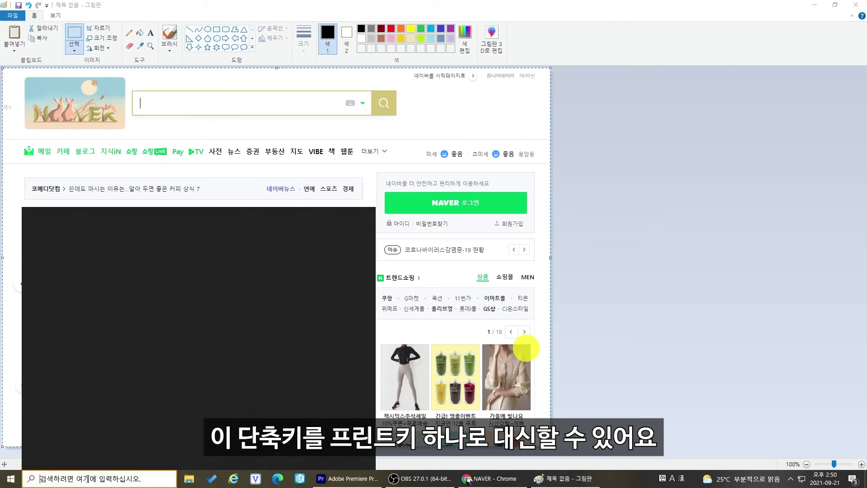
pyautogui.write('접근성')
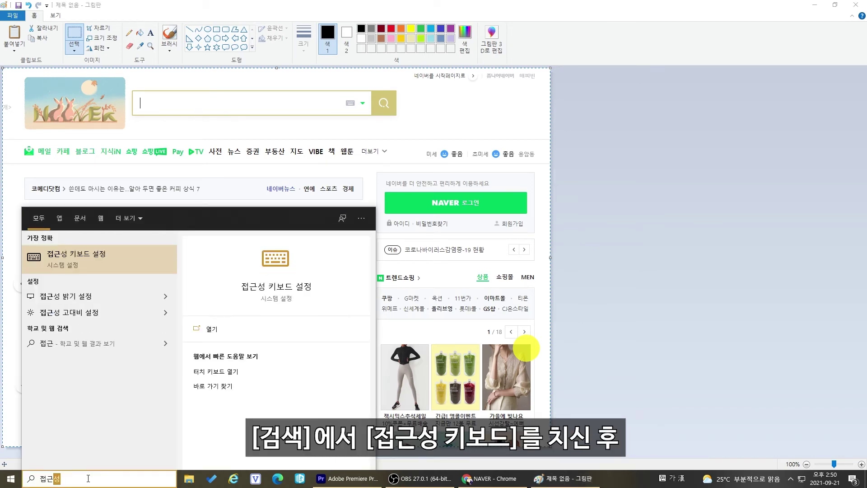
pyautogui.click(134, 258)
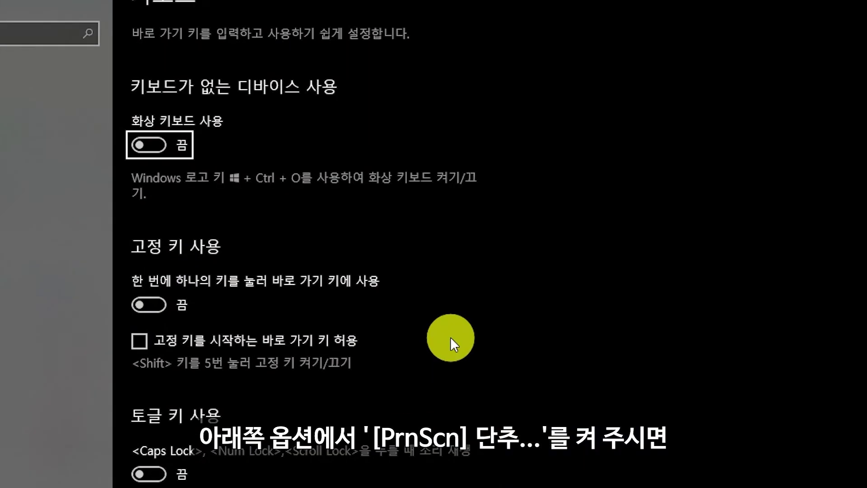
pyautogui.scroll(-5, 459, 280)
pyautogui.scroll(-5, 452, 339)
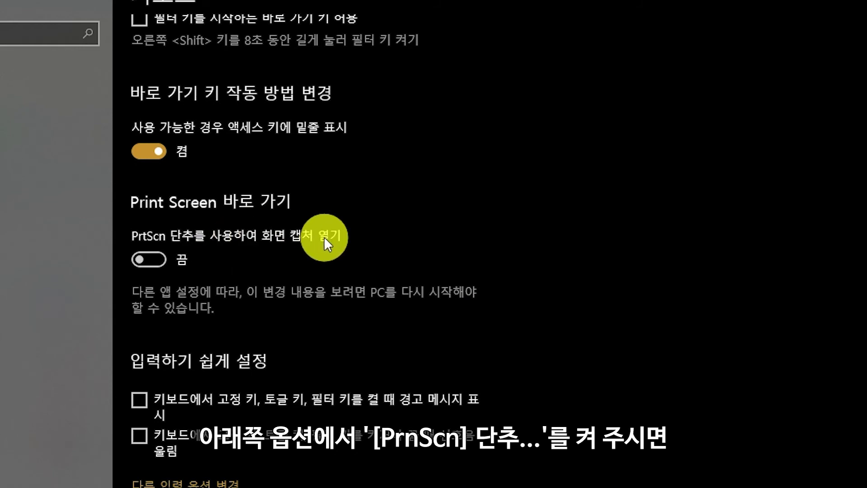
pyautogui.click(158, 260)
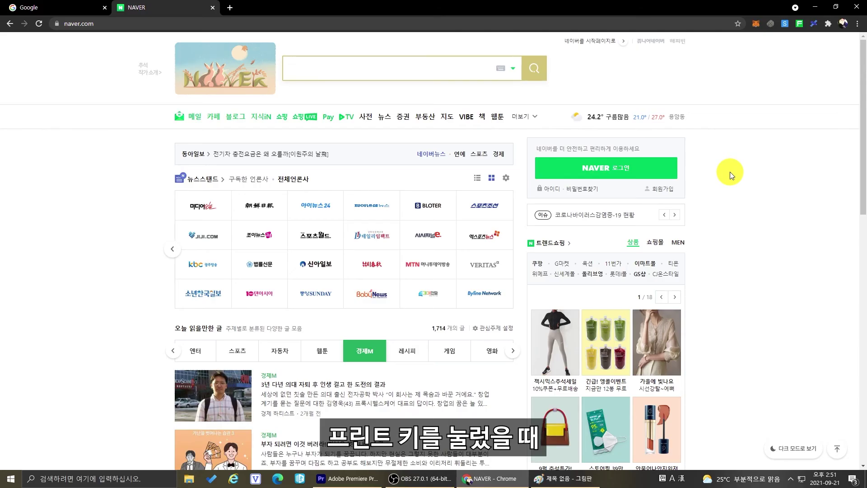
# - Capture a rectangular area of the NAVER page with the Print Screen shortcut and dismiss the capture notification
pyautogui.press('Print')
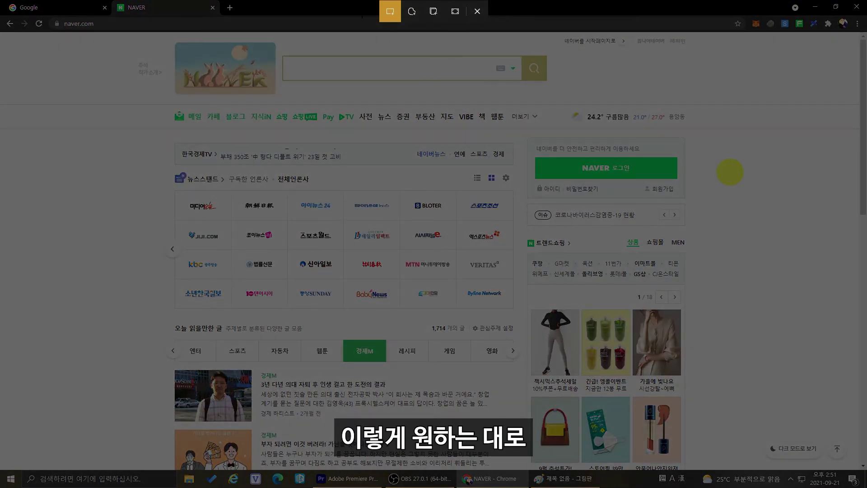
pyautogui.moveTo(150, 96); pyautogui.dragTo(720, 413)
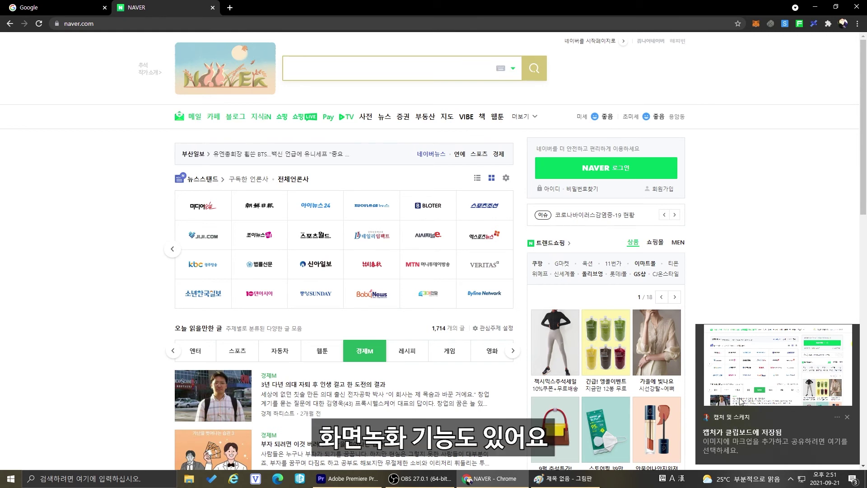
pyautogui.click(848, 418)
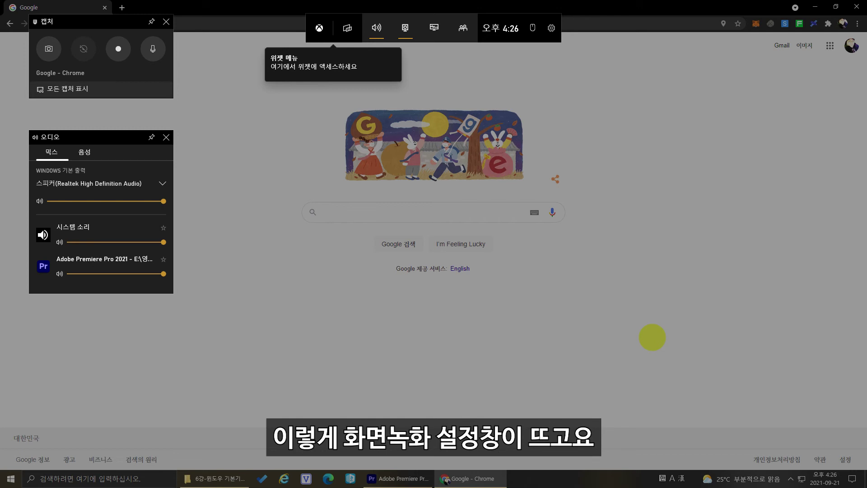
# - Record a short video clip of the Google page in Chrome and open the saved clip's file location
pyautogui.press('super+alt+r')
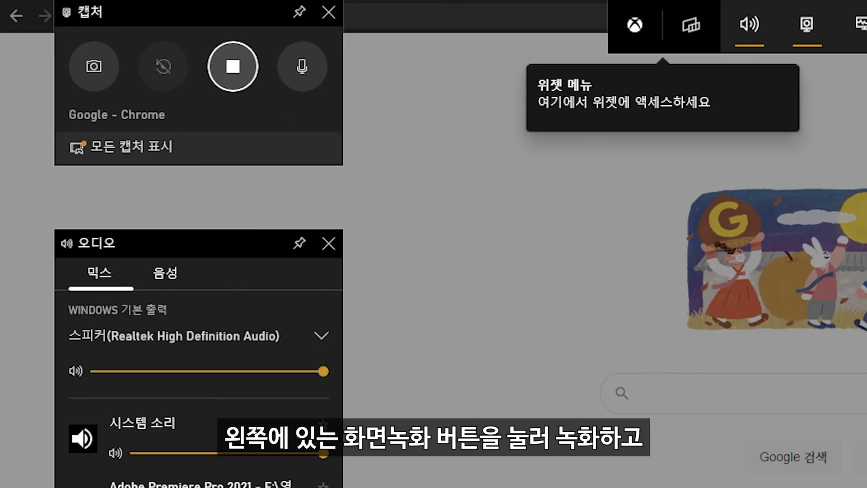
pyautogui.press('super+alt+r')
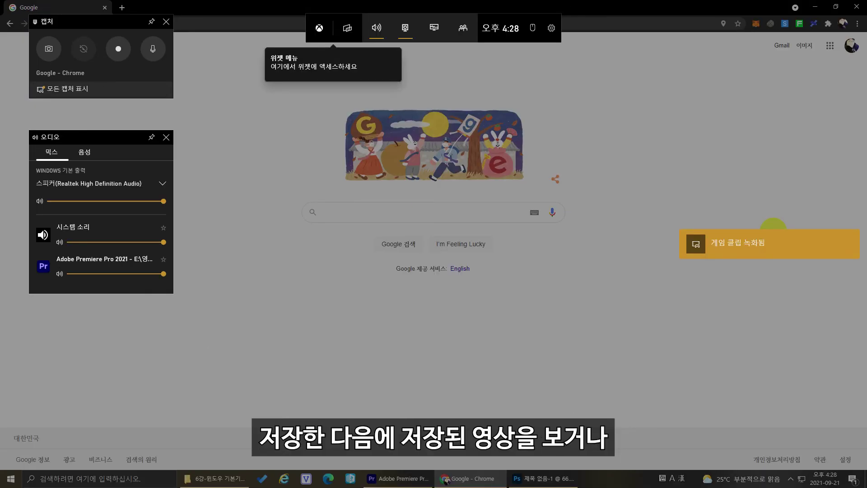
pyautogui.click(774, 239)
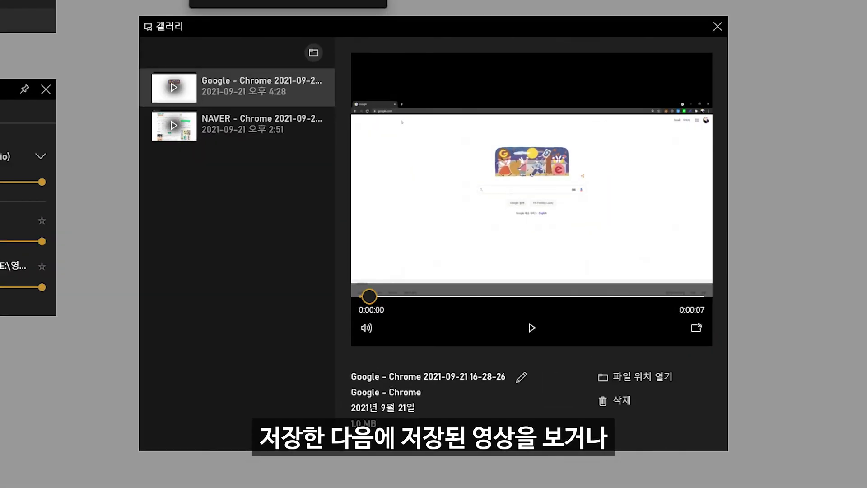
pyautogui.click(636, 377)
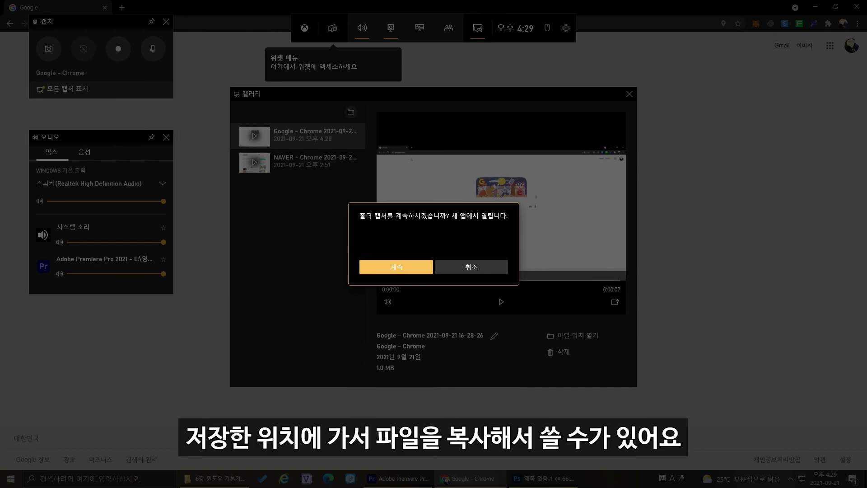
pyautogui.click(396, 267)
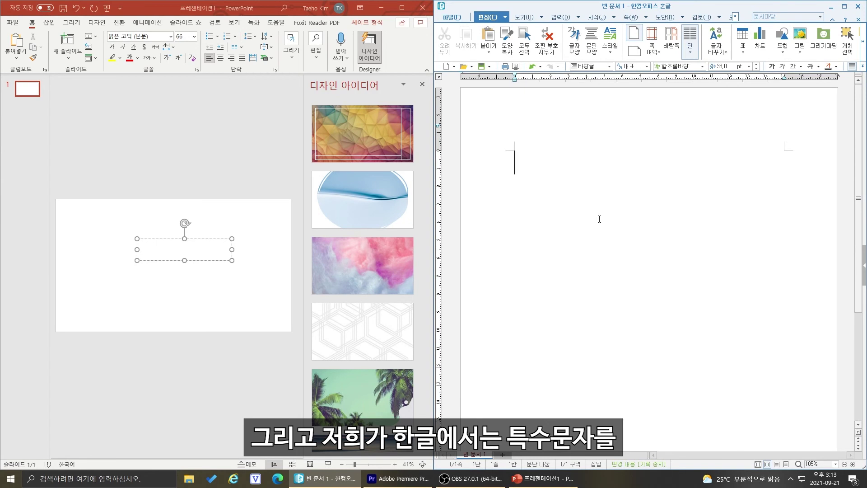
# - Open the 문자표 입력 character table in the blank 한글 document and browse its Unicode character ranges
pyautogui.hotkey('ctrl', 'F10')
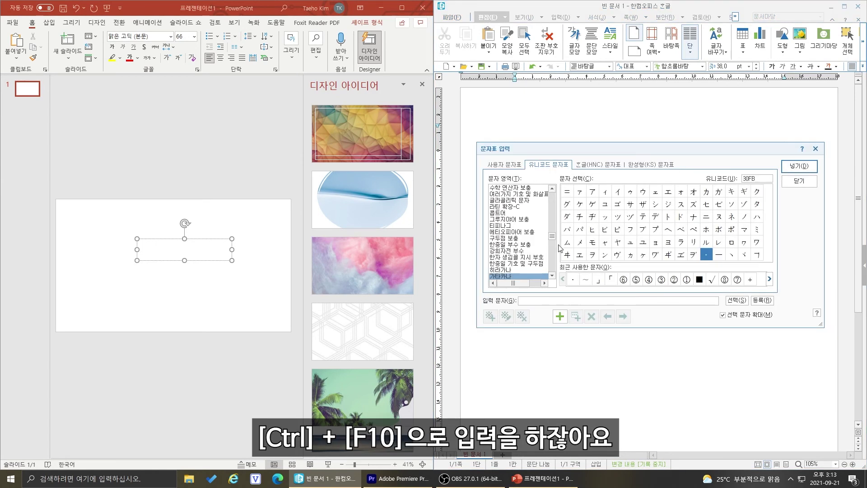
pyautogui.moveTo(552, 236)
pyautogui.mouseDown()
pyautogui.moveTo(552, 194)
pyautogui.moveTo(552, 226)
pyautogui.mouseUp()
pyautogui.click(526, 189)
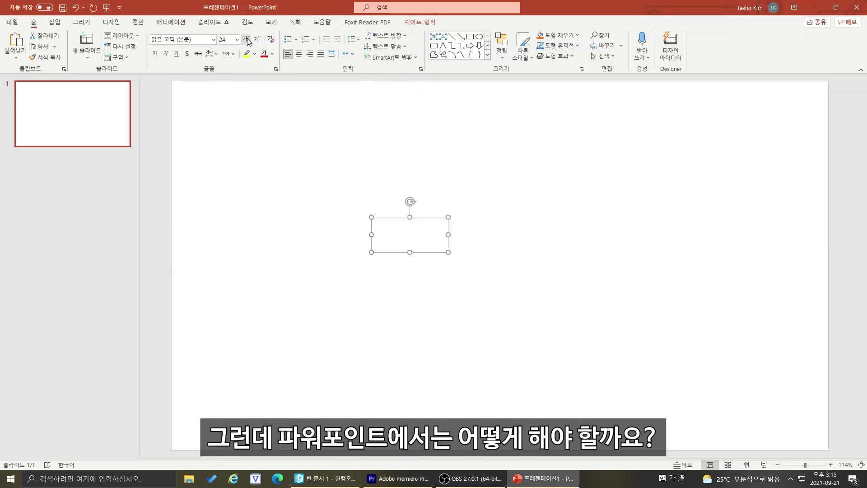
# - Set the PowerPoint text box's font size to 80 and insert black and white square symbols into it
pyautogui.click(247, 40)
pyautogui.click(393, 248)
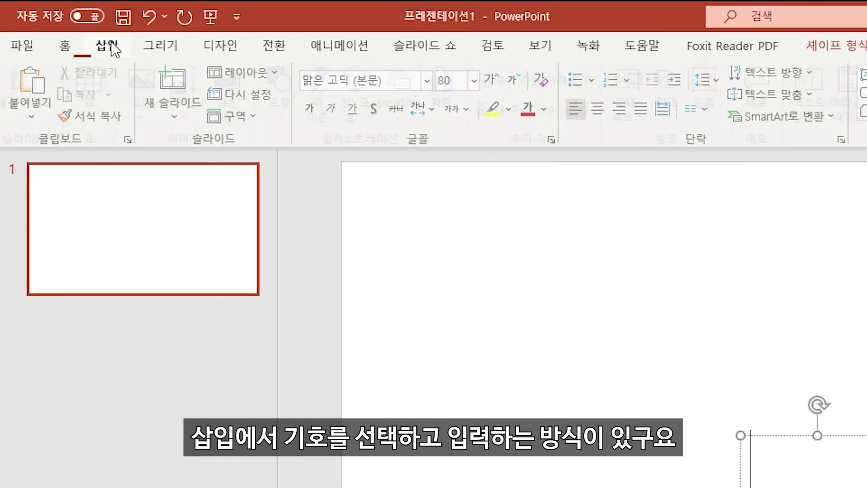
pyautogui.click(107, 45)
pyautogui.click(673, 90)
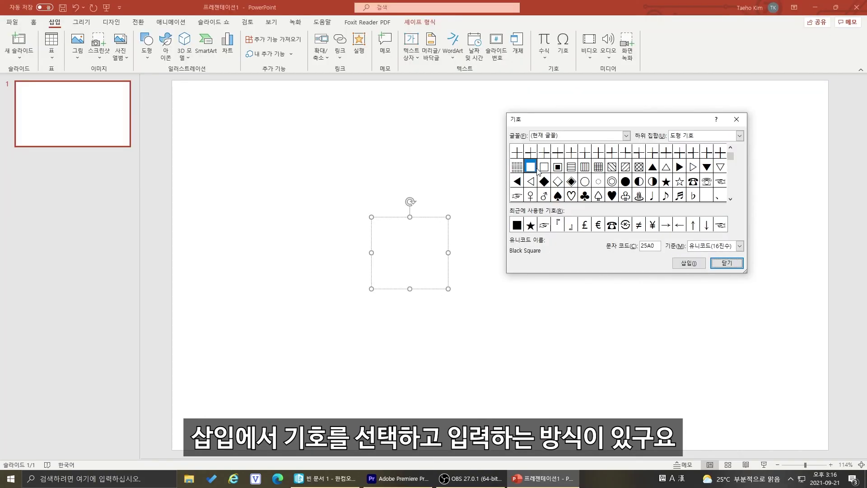
pyautogui.click(544, 167)
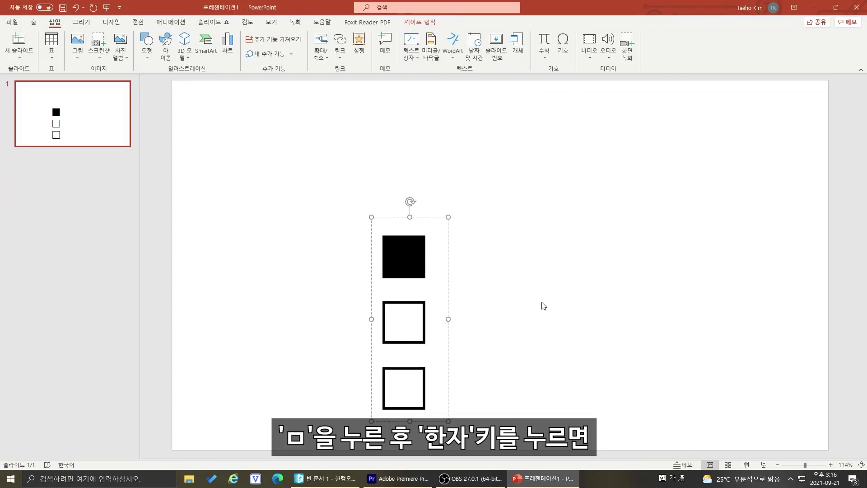
# - Add a ■ to the text box from the Windows special character list for ㅁ
pyautogui.write('ㅁ')
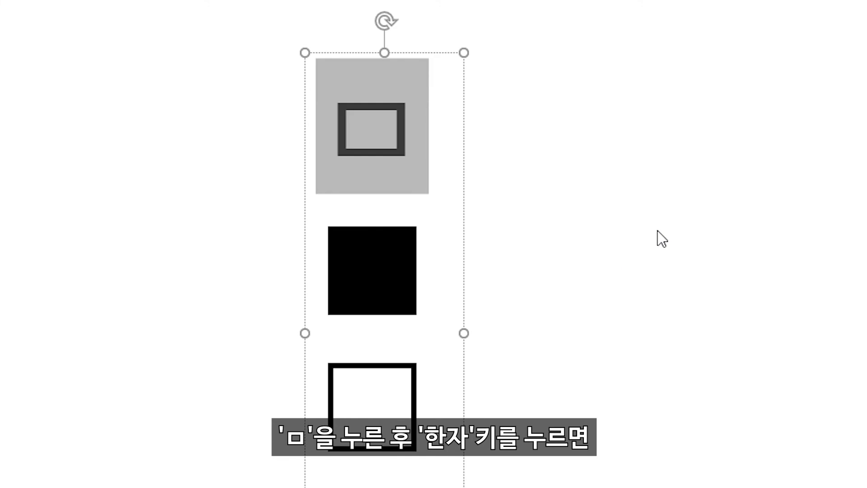
pyautogui.press('Hangul_Hanja')
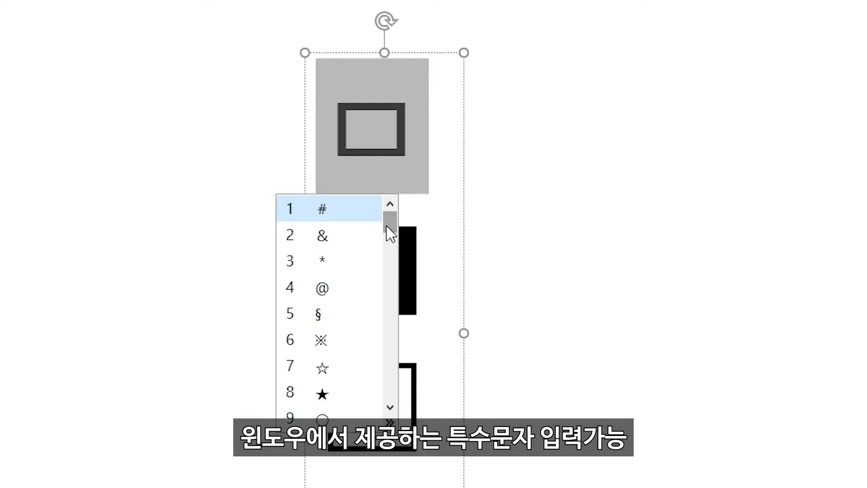
pyautogui.moveTo(388, 231); pyautogui.dragTo(389, 255)
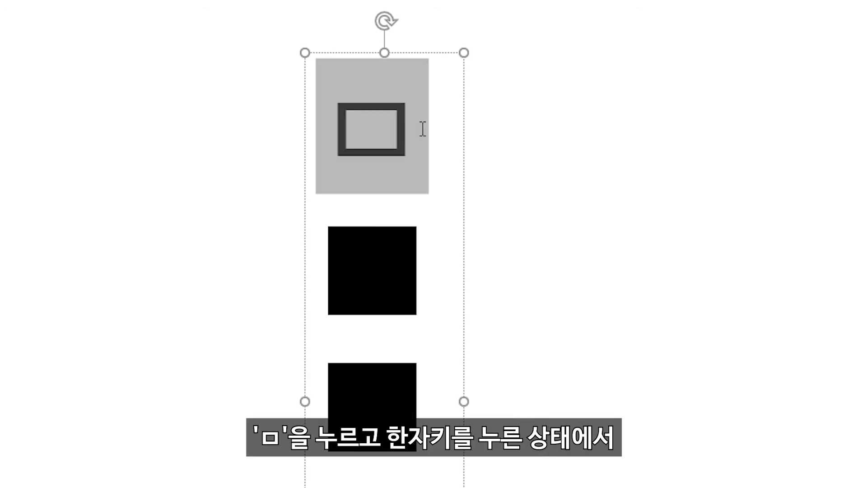
# - Add another ■ to the text box using the expanded special character table for ㅁ
pyautogui.write('ㅁ')
pyautogui.press('Hangul_Hanja')
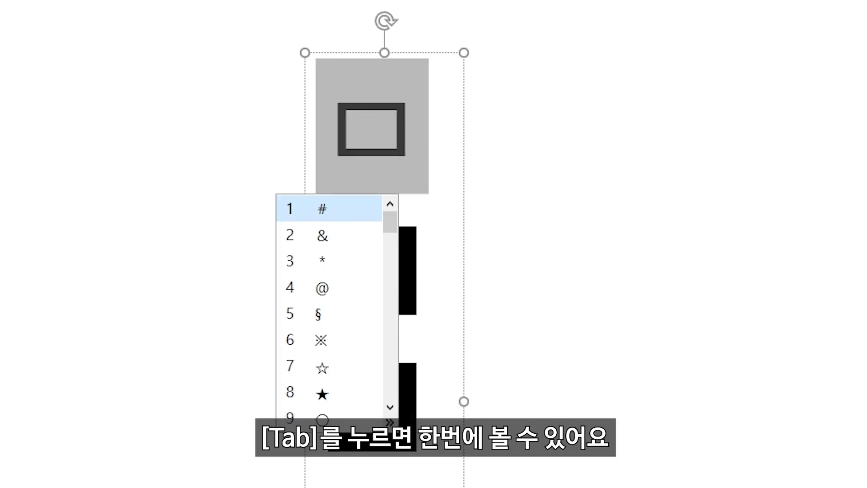
pyautogui.press('Tab')
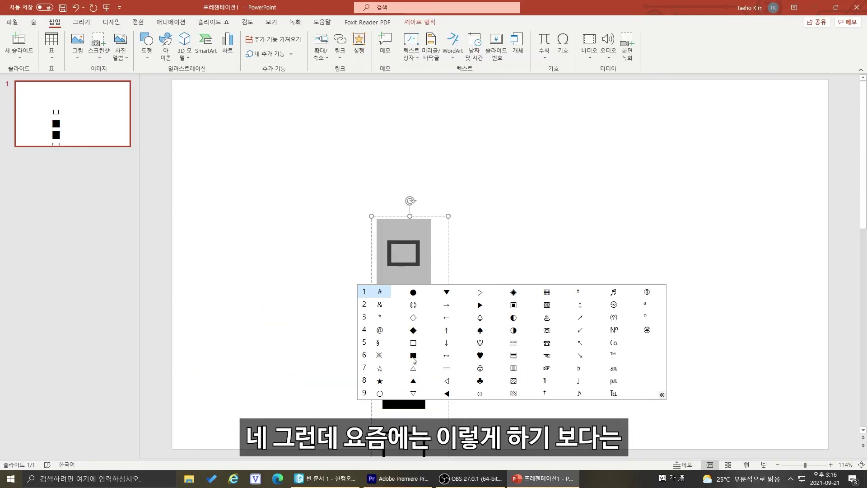
pyautogui.press('Right')
pyautogui.press('6')
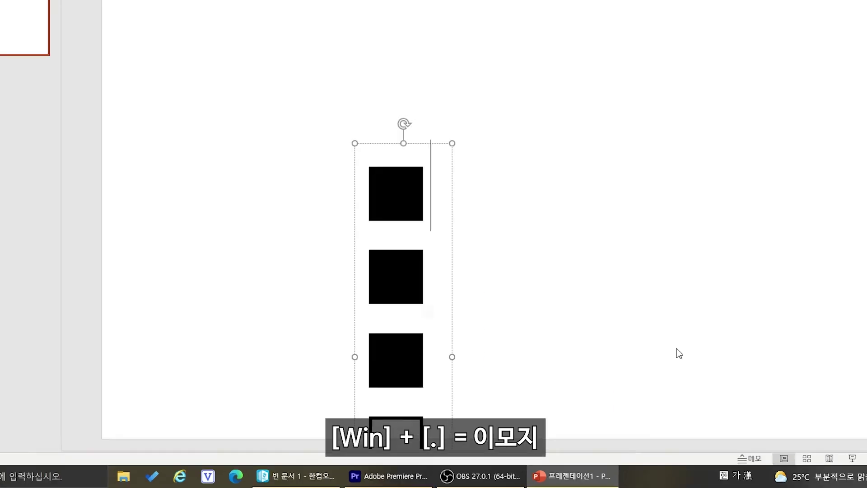
# - Insert a large white square, a large black square and a small black square emoji into the text box using the Windows emoji picker
pyautogui.press('super+period')
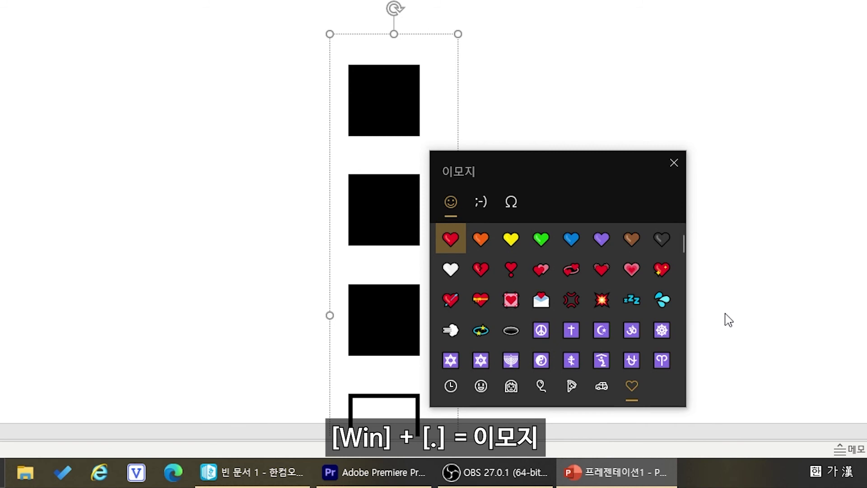
pyautogui.scroll(-5, 603, 329)
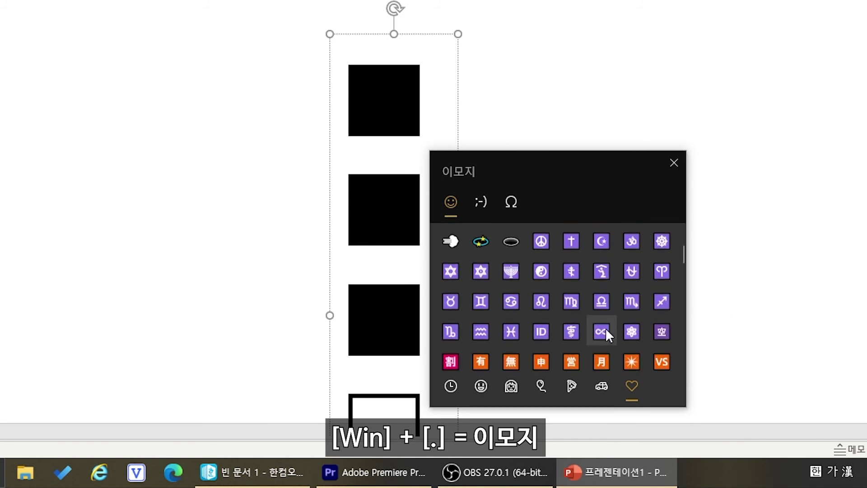
pyautogui.scroll(-10, 601, 344)
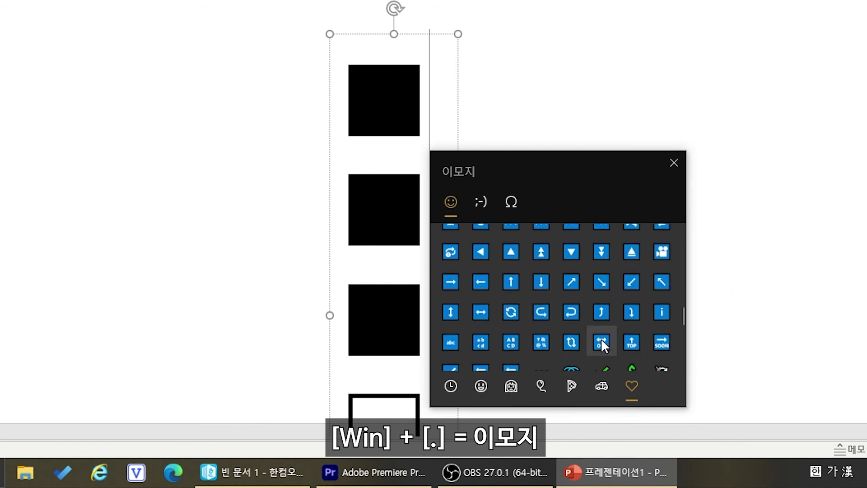
pyautogui.scroll(-6, 602, 341)
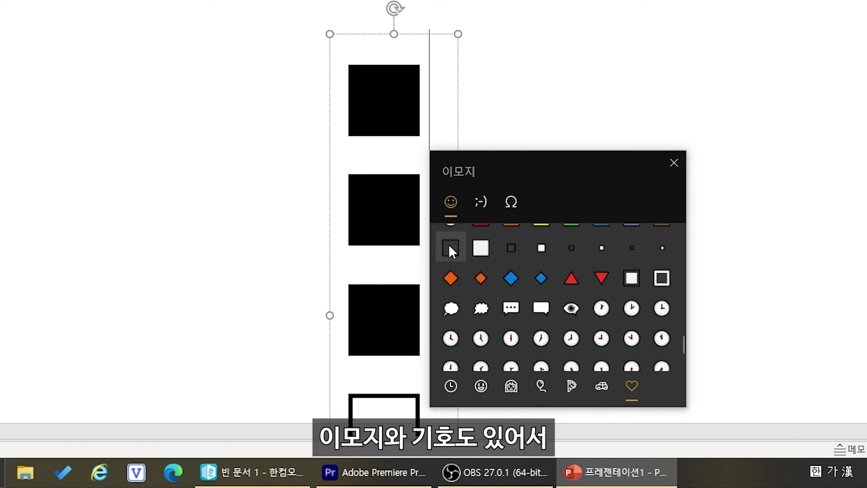
pyautogui.click(481, 247)
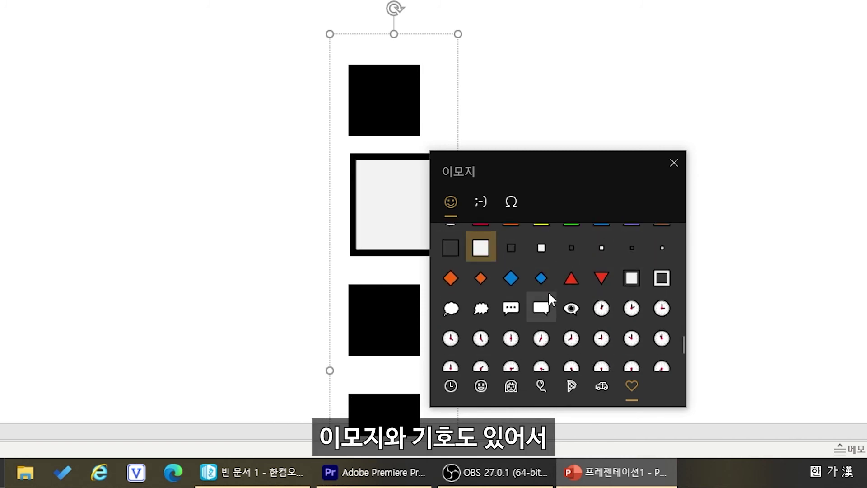
pyautogui.click(453, 247)
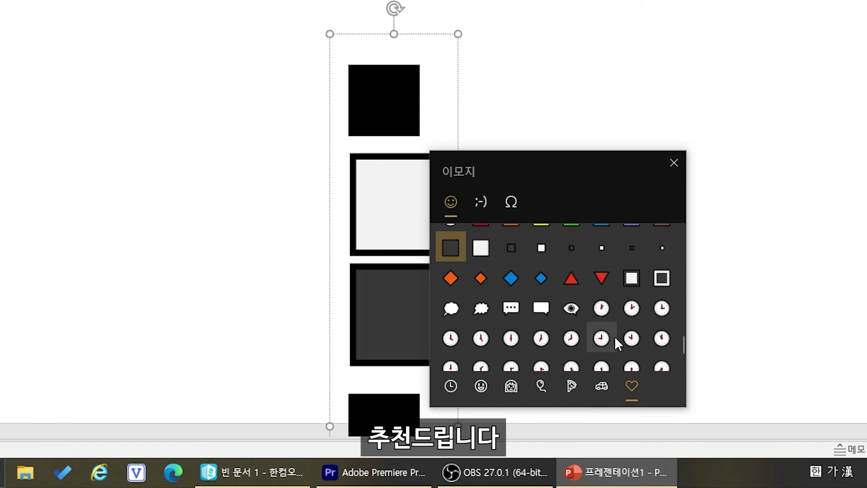
pyautogui.click(572, 247)
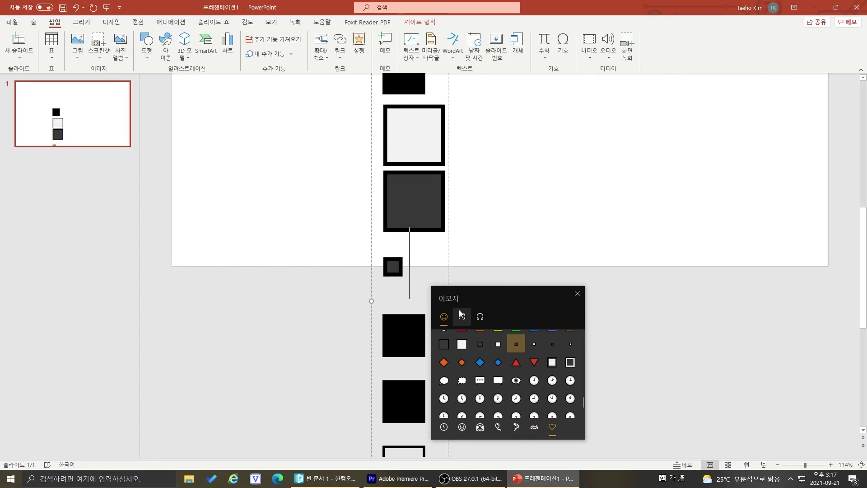
# - Browse the Kaomoji categories in the emoji picker
pyautogui.click(463, 317)
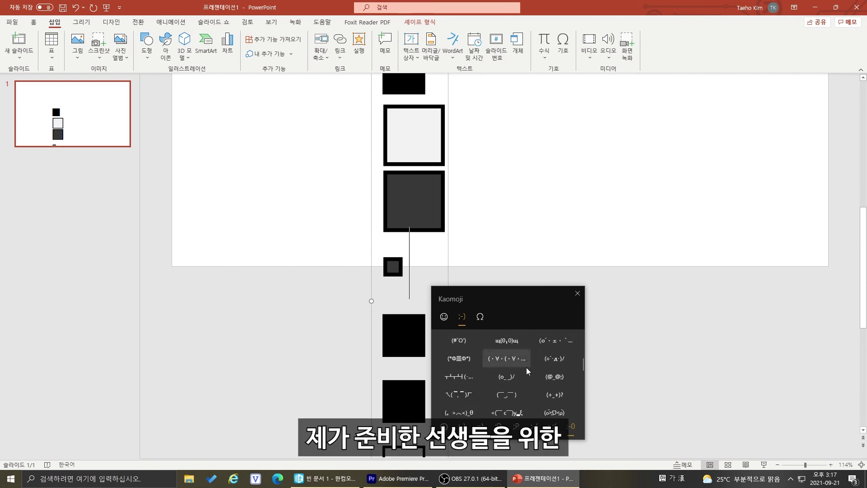
pyautogui.click(498, 426)
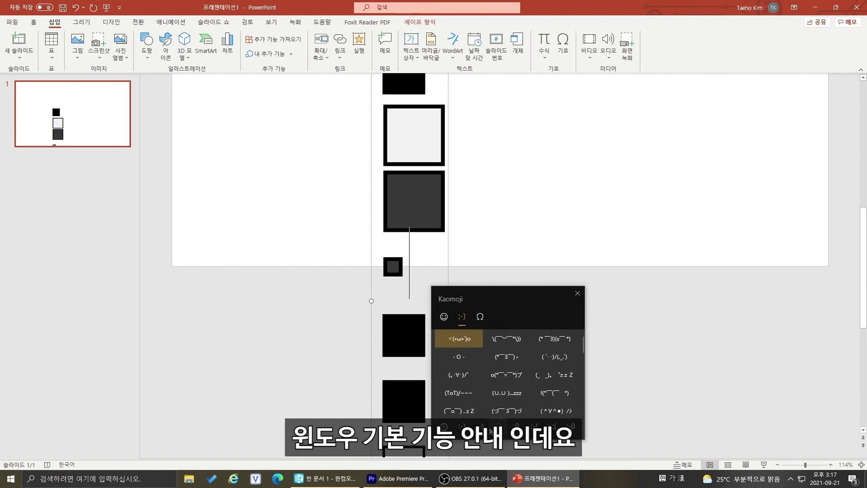
pyautogui.click(480, 426)
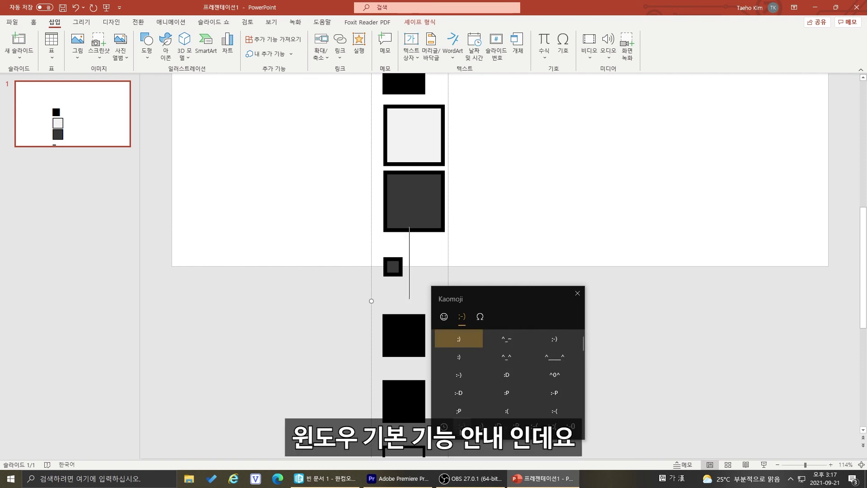